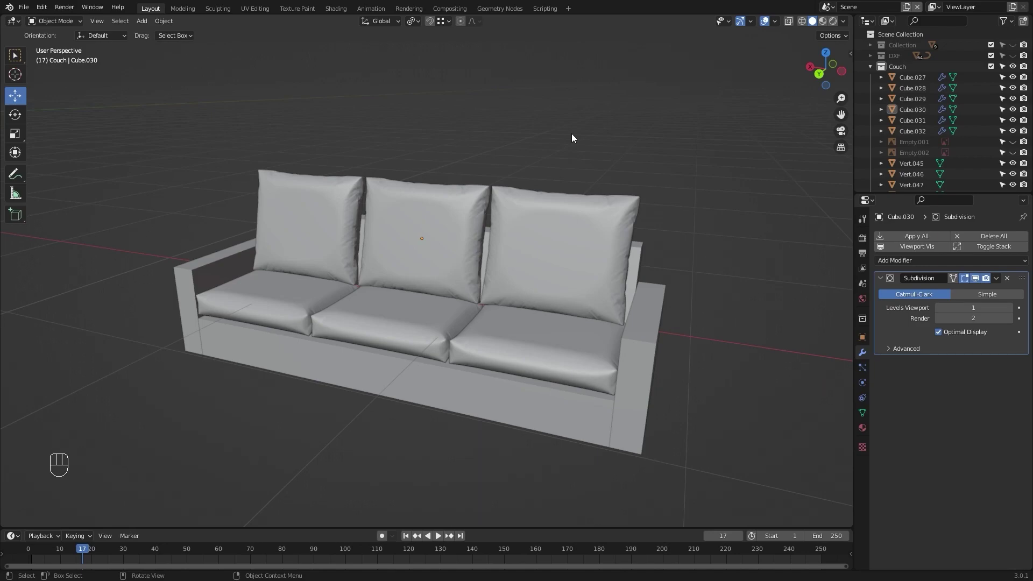
Inspect the left armrest's mesh in Edit Mode wireframe, then return to solid Object Mode.
mouse_move(571, 138)
alt+middle_down()
mouse_move(431, 256)
mouse_move(415, 247)
alt+middle_up()
click(366, 303)
key(Tab)
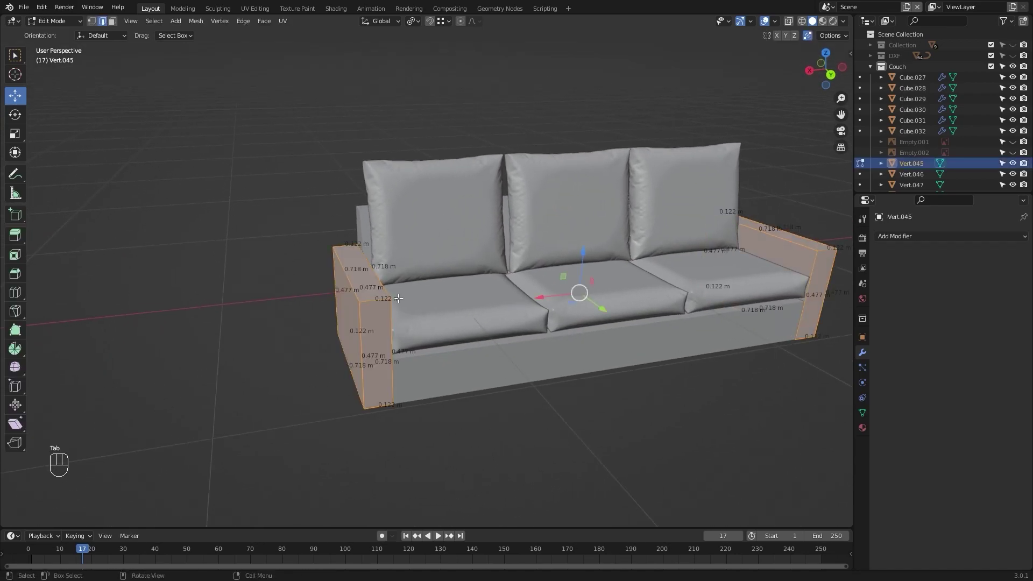
key(z)
mouse_move(515, 280)
alt+middle_down()
mouse_move(381, 180)
mouse_move(337, 287)
alt+middle_up()
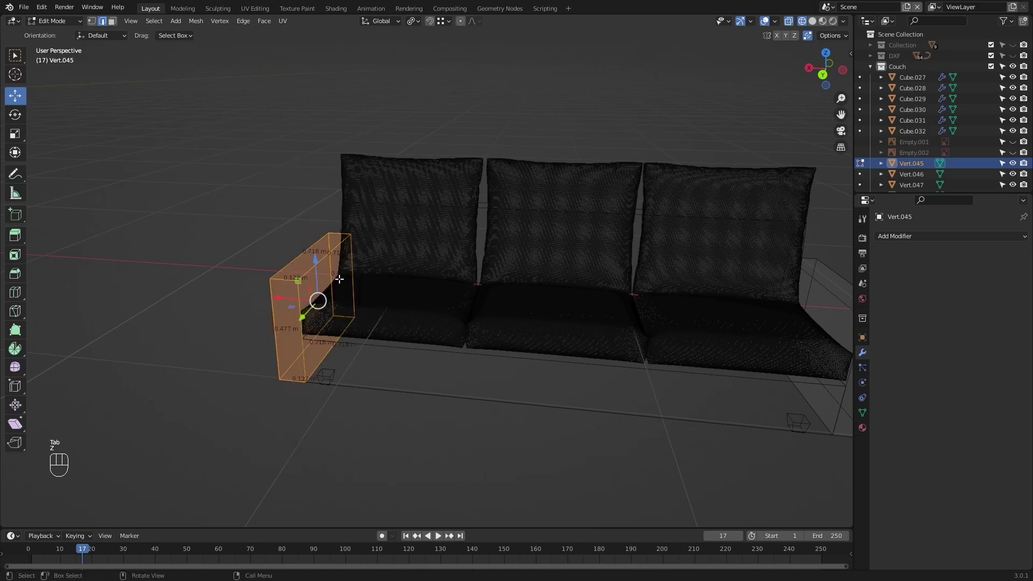
key(p)
click(339, 279)
key(z)
click(491, 277)
key(Tab)
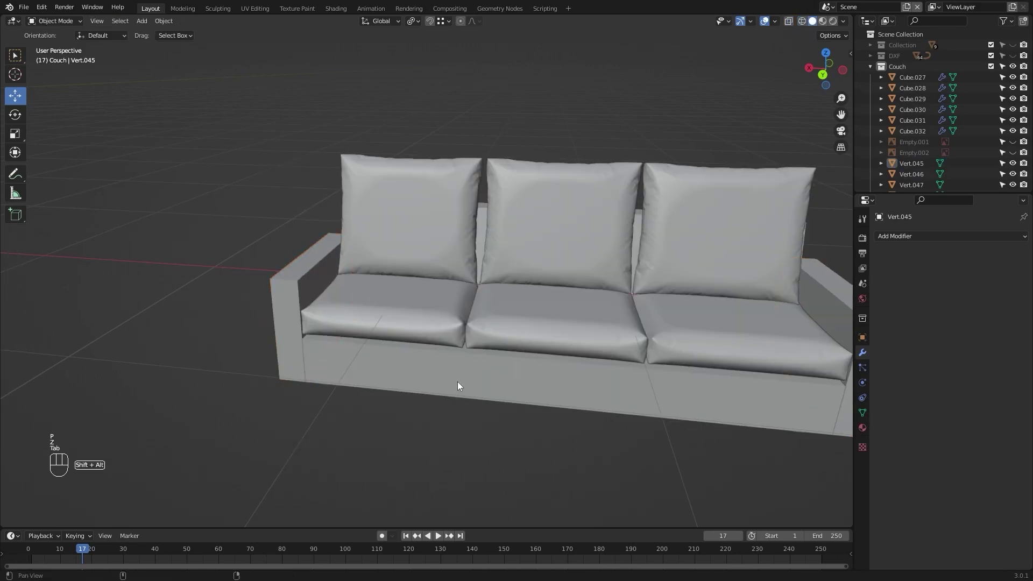
Select the left seat cushion Cube.028 and apply its object transform.
alt+middle_drag(457, 386, 464, 337)
click(372, 315)
scroll(373, 315, up, 3)
mouse_move(349, 315)
alt+middle_down()
mouse_move(370, 305)
mouse_move(364, 266)
mouse_move(318, 216)
alt+middle_up()
key(ctrl+a)
click(369, 301)
Switch to the Sculpting workspace, frame the couch, and return the cushion to sculpt mode.
click(218, 8)
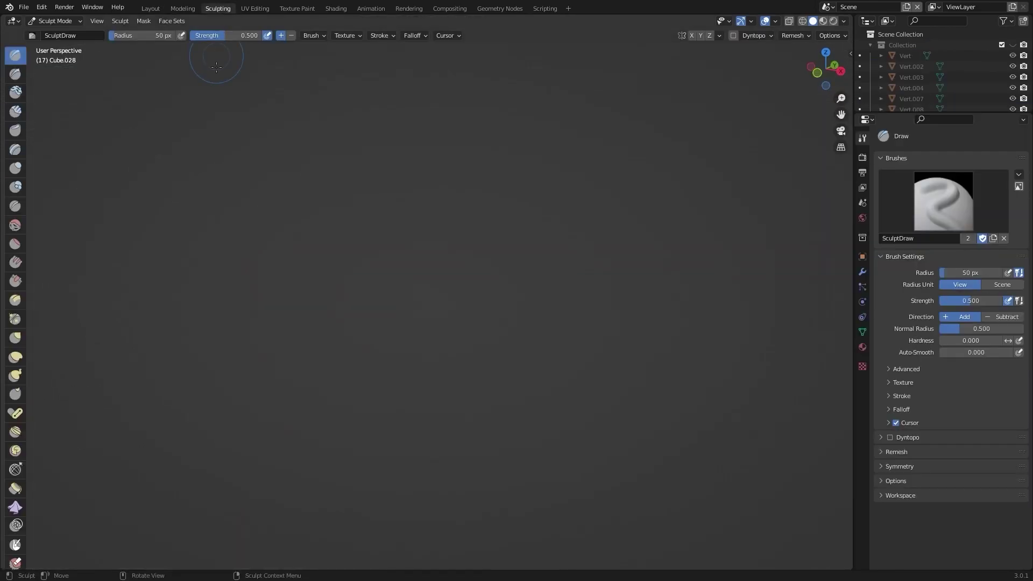
mouse_move(357, 258)
middle_down()
mouse_move(459, 304)
mouse_move(569, 323)
mouse_move(401, 307)
middle_up()
key(Tab)
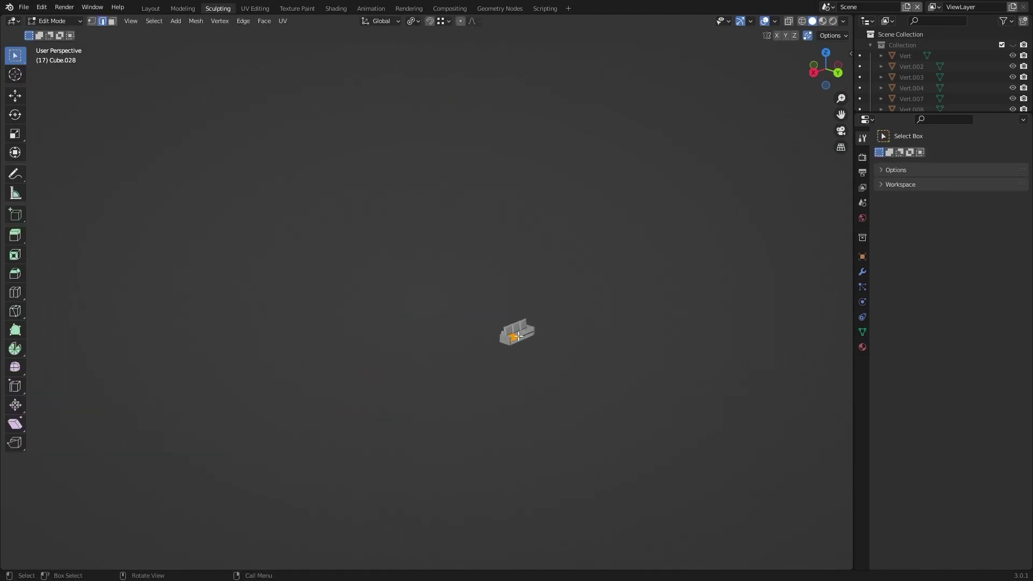
scroll(518, 337, up, 10)
scroll(518, 336, down, 8)
mouse_move(485, 323)
middle_down()
mouse_move(408, 312)
mouse_move(369, 330)
mouse_move(387, 307)
middle_up()
scroll(392, 312, up, 5)
key(Tab)
Show the cushion's Subdivision modifier and the sidebar's Tool tab with brush settings.
scroll(370, 334, up, 2)
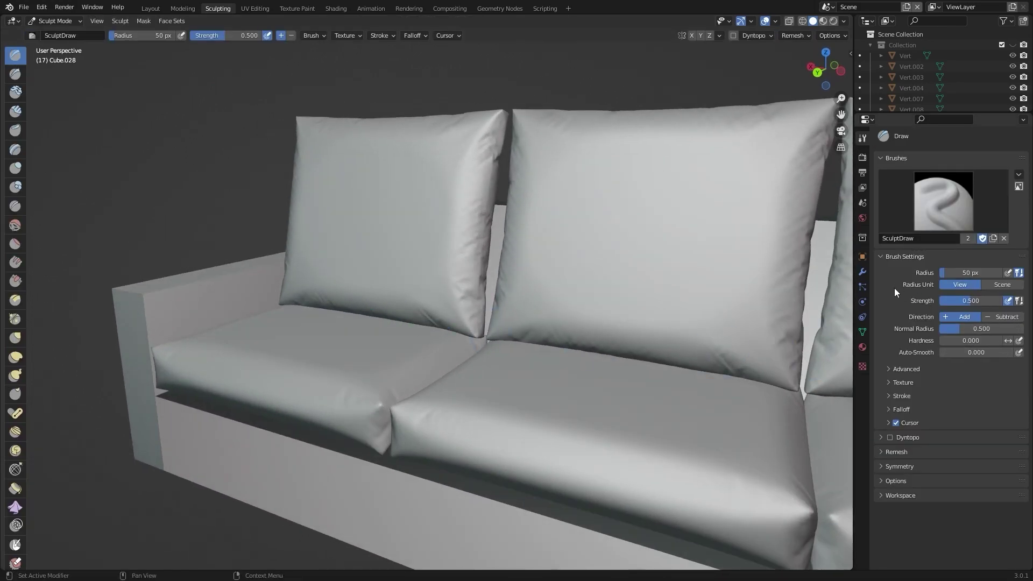
click(863, 273)
key(n)
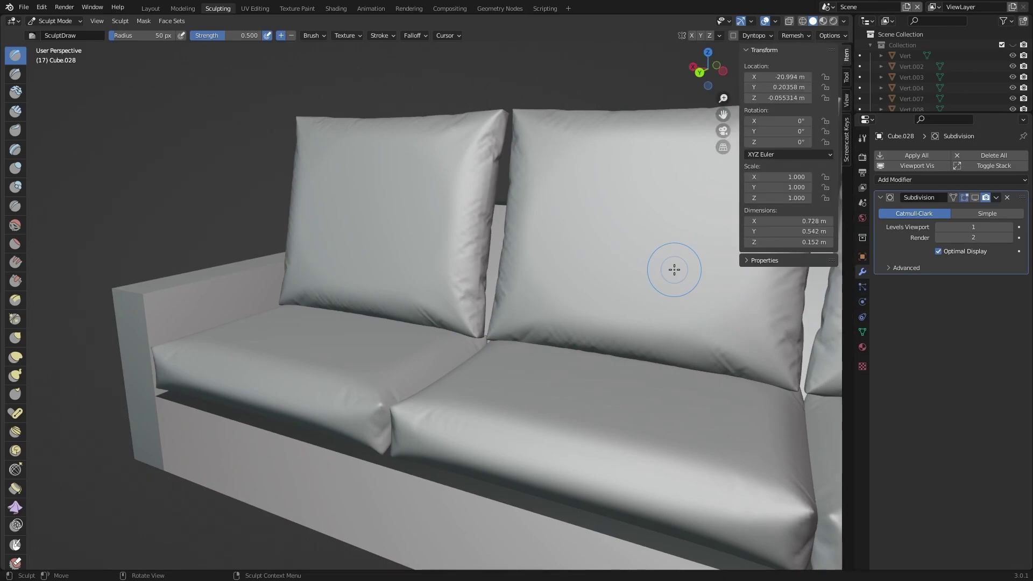
click(845, 78)
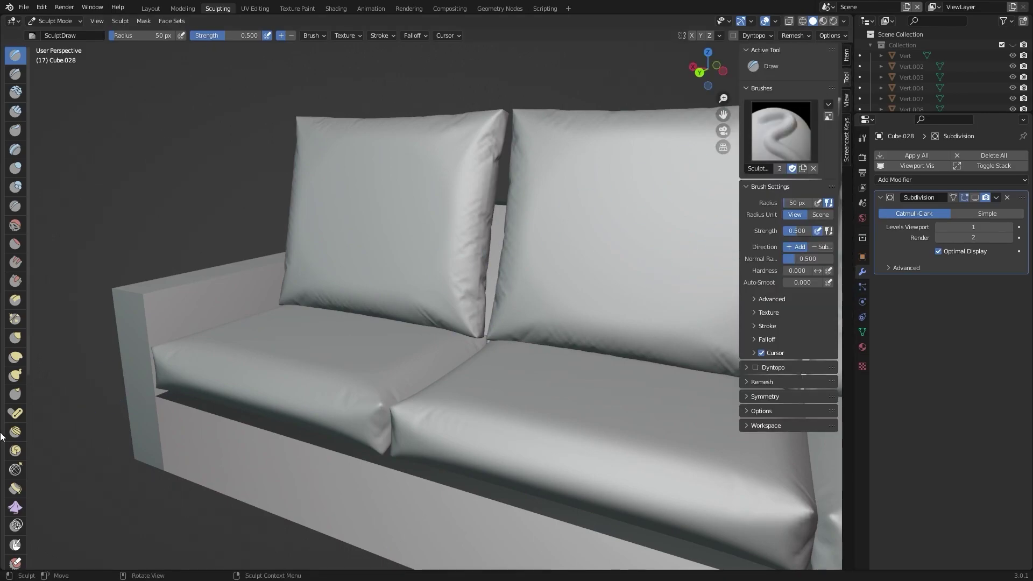
Choose the Cloth sculpting brush and set its strength to 0.2.
scroll(5, 440, down, 5)
click(15, 399)
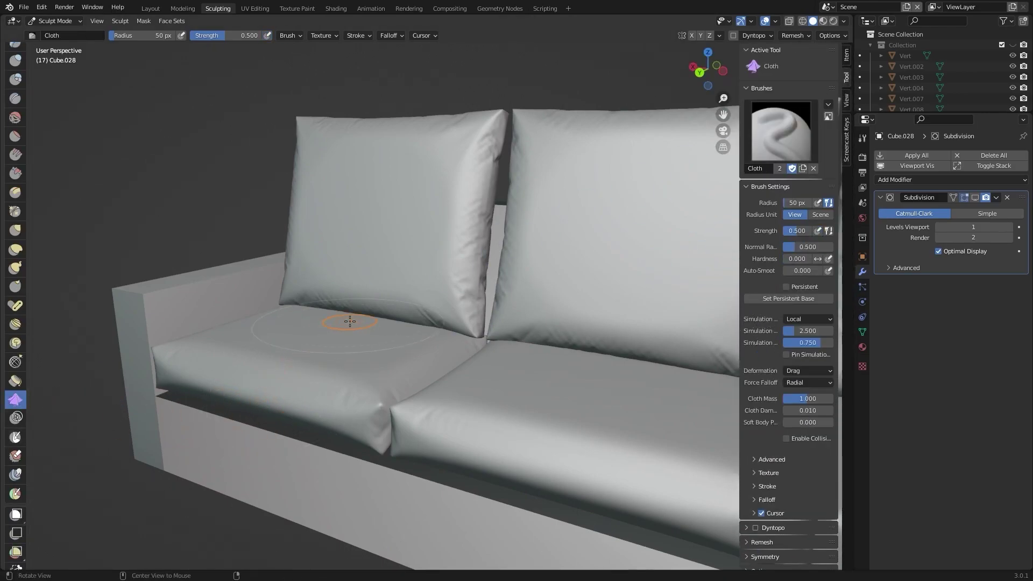
alt+drag(334, 380, 350, 326)
scroll(341, 350, up, 3)
scroll(334, 350, up, 2)
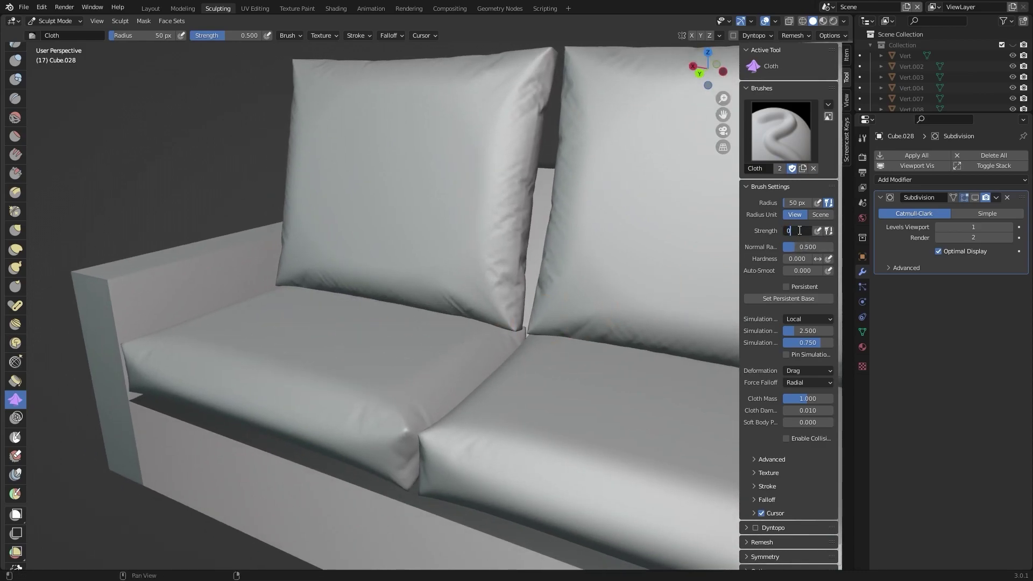
text(.2)
key(Return)
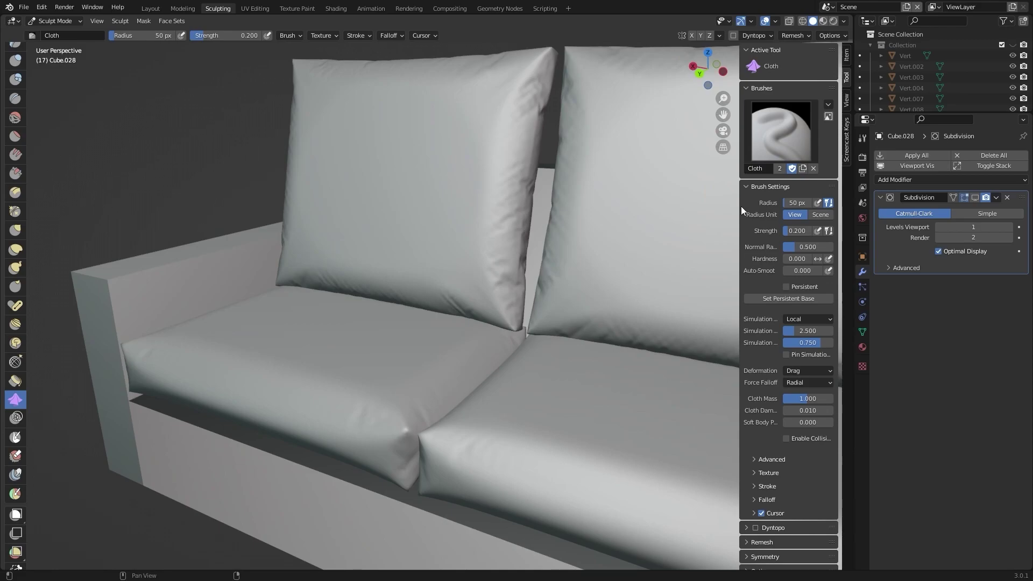
Paint cloth wrinkles across the top of the left seat cushion.
scroll(360, 381, up, 2)
scroll(353, 364, up, 1)
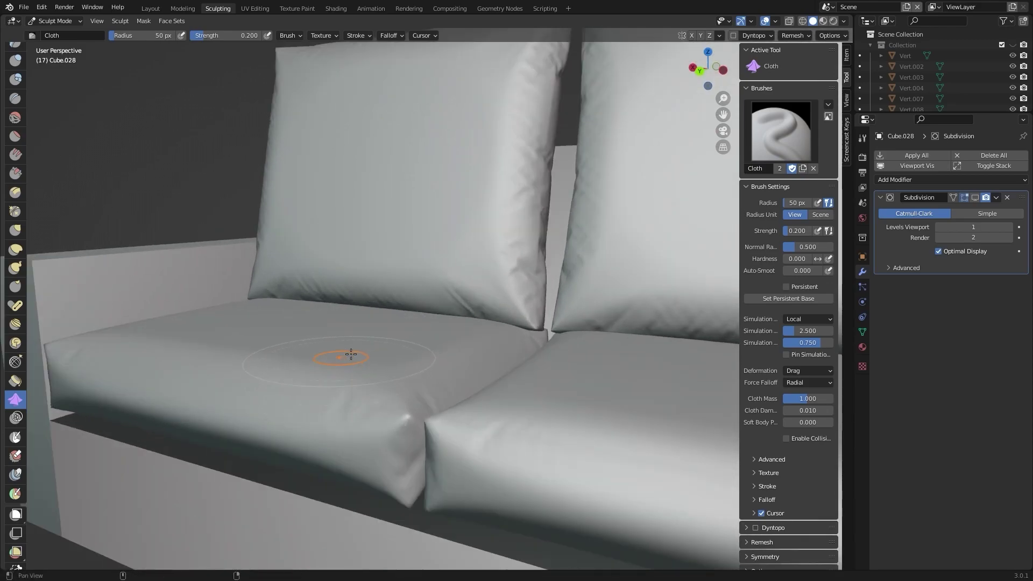
scroll(360, 353, up, 2)
middle_drag(405, 359, 411, 345)
click(460, 380)
mouse_move(463, 379)
mouse_down()
mouse_move(362, 376)
mouse_move(358, 362)
mouse_up()
mouse_move(357, 362)
middle_down()
mouse_move(422, 353)
mouse_move(521, 405)
middle_up()
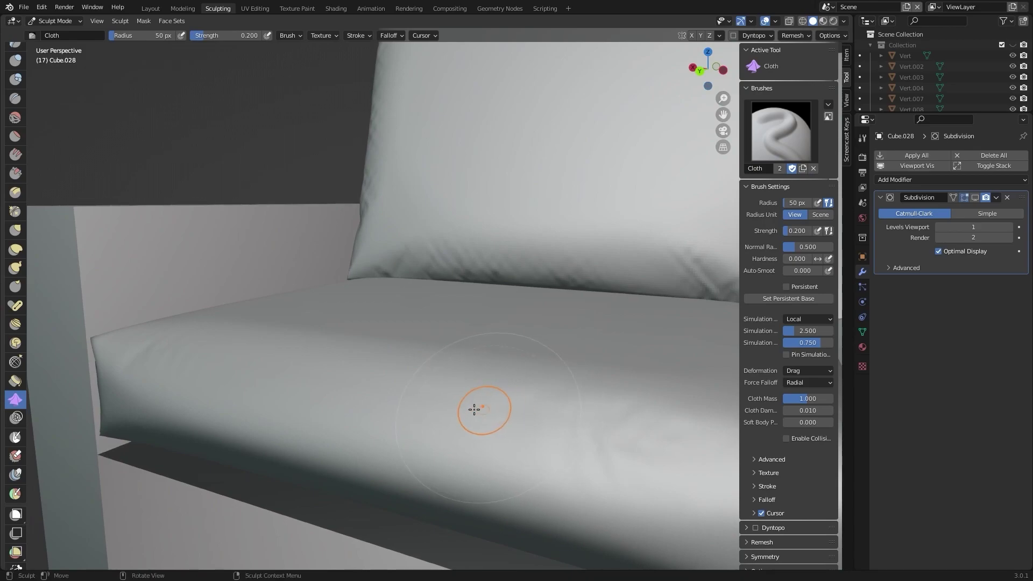
mouse_move(472, 410)
mouse_down()
mouse_move(473, 392)
mouse_move(361, 378)
mouse_up()
mouse_move(300, 366)
mouse_down()
mouse_move(263, 369)
mouse_move(277, 372)
mouse_up()
Add wrinkles to the cushion near the armrest and along its front edge.
middle_drag(263, 365, 358, 346)
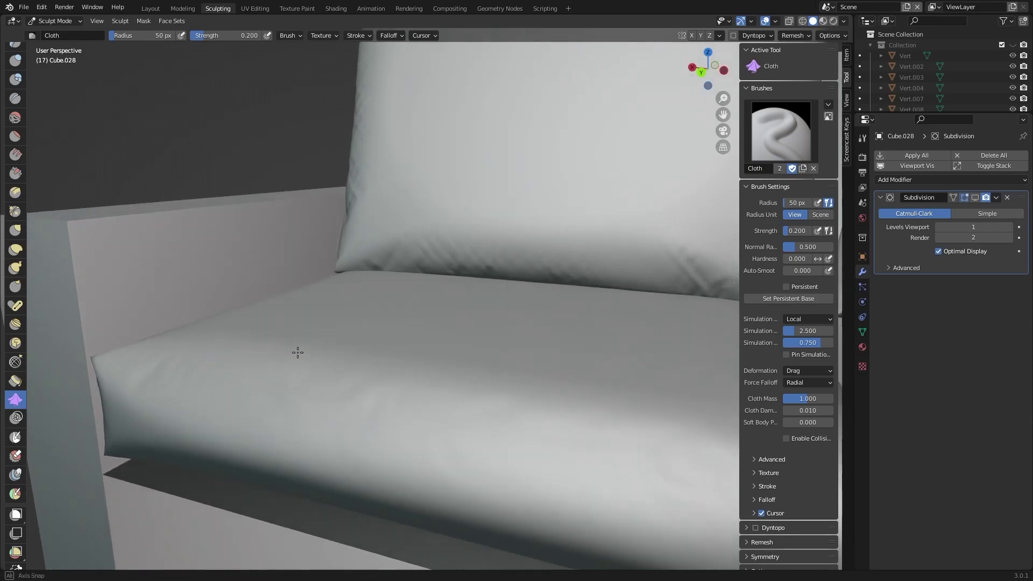
drag(398, 382, 347, 380)
mouse_move(364, 371)
middle_down()
mouse_move(344, 369)
mouse_move(342, 351)
mouse_move(339, 364)
middle_up()
drag(339, 363, 337, 376)
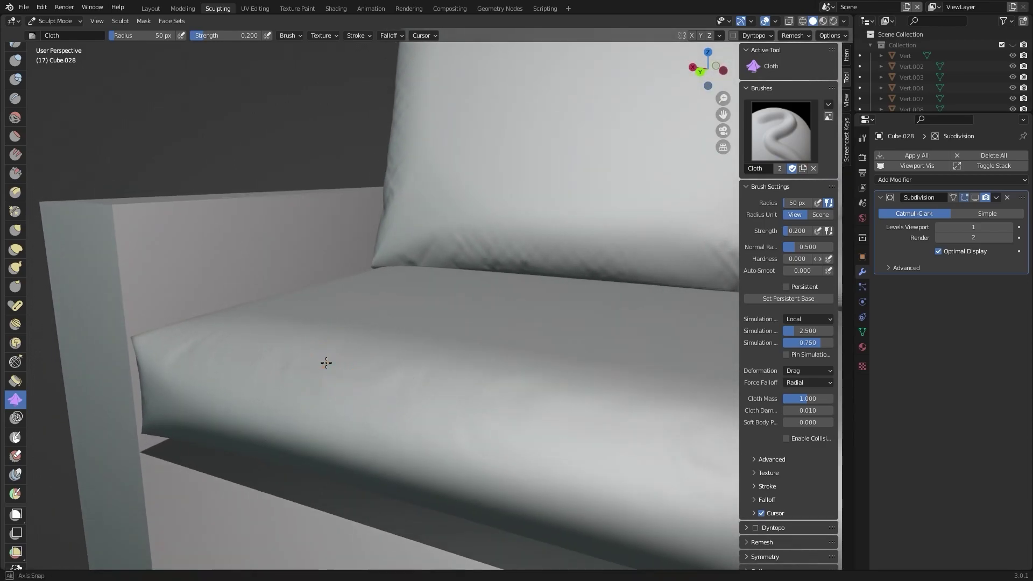
middle_drag(325, 365, 310, 401)
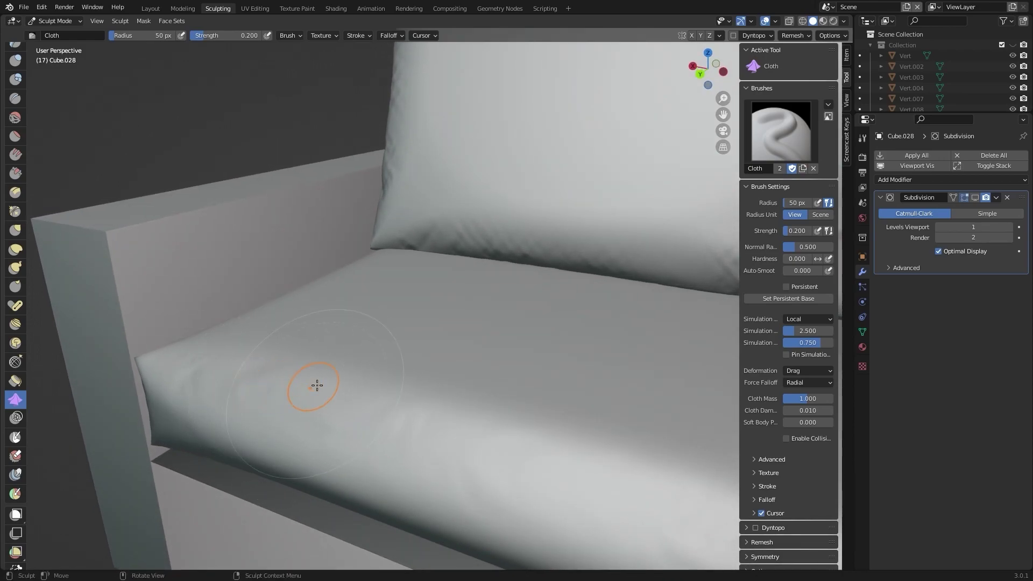
Add wrinkles across the front of the seat cushion, then pan to review.
mouse_move(317, 385)
middle_down()
mouse_move(546, 397)
mouse_move(477, 422)
middle_up()
scroll(409, 414, up, 3)
mouse_move(409, 413)
middle_down()
mouse_move(353, 358)
mouse_move(397, 369)
mouse_move(437, 362)
mouse_move(364, 330)
mouse_move(413, 341)
mouse_move(373, 377)
middle_up()
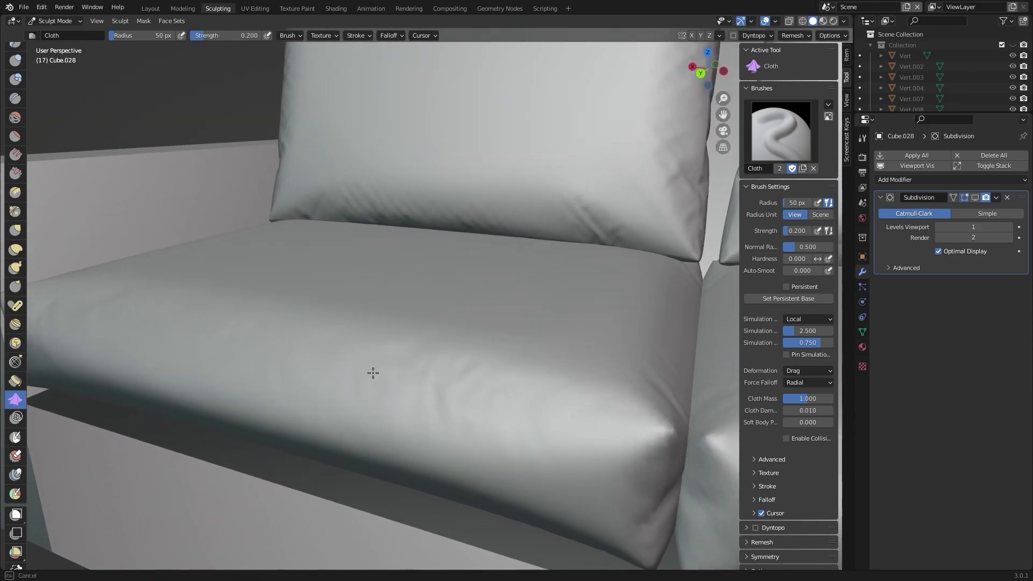
drag(339, 353, 389, 376)
mouse_move(404, 379)
shift+middle_down()
mouse_move(407, 367)
mouse_move(379, 388)
shift+middle_up()
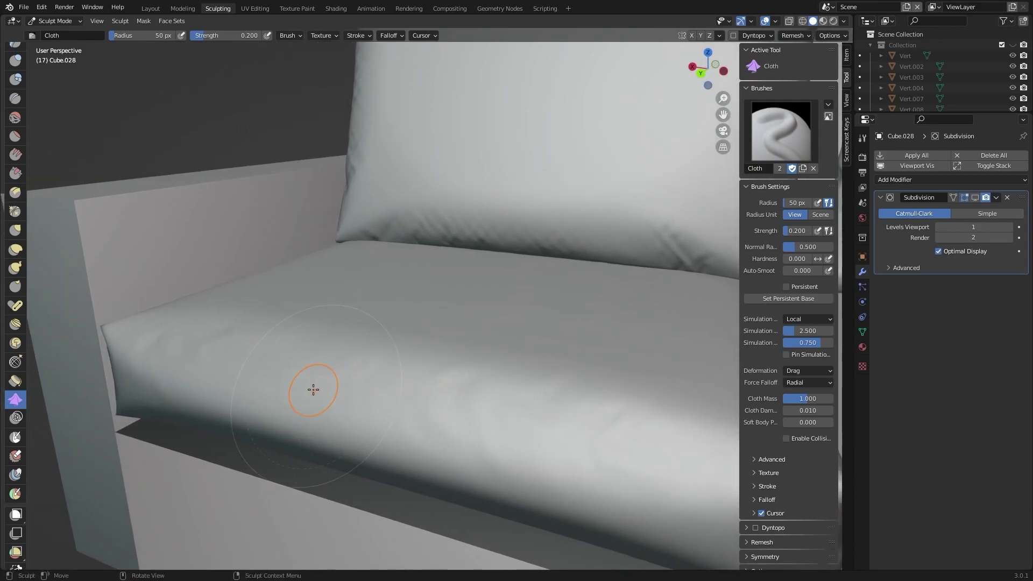
mouse_move(311, 393)
shift+middle_down()
mouse_move(387, 357)
mouse_move(359, 403)
shift+middle_up()
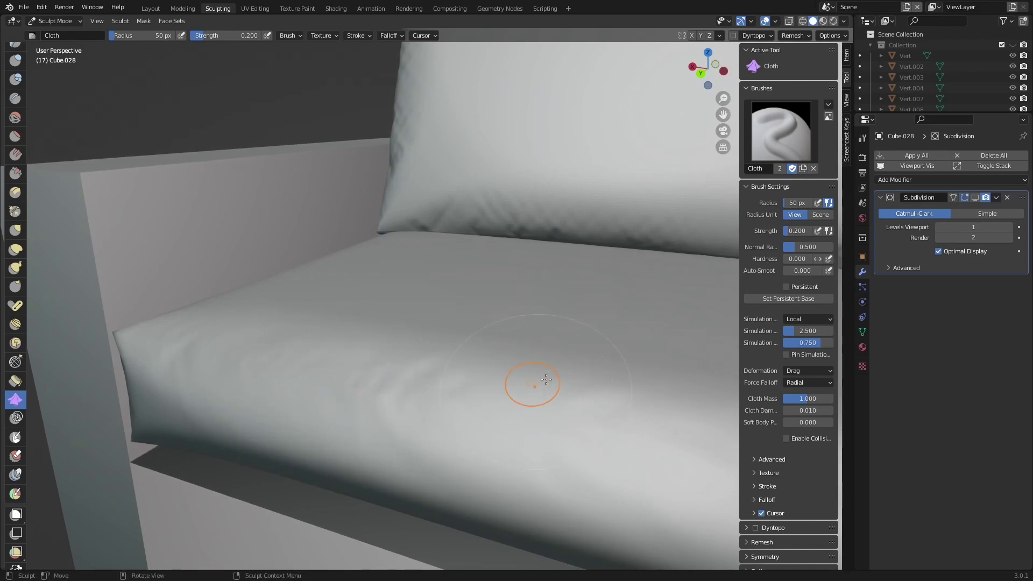
shift+middle_drag(544, 376, 408, 369)
From a low front view, wrinkle the cushion's lower front edge with the Cloth brush.
scroll(397, 394, down, 5)
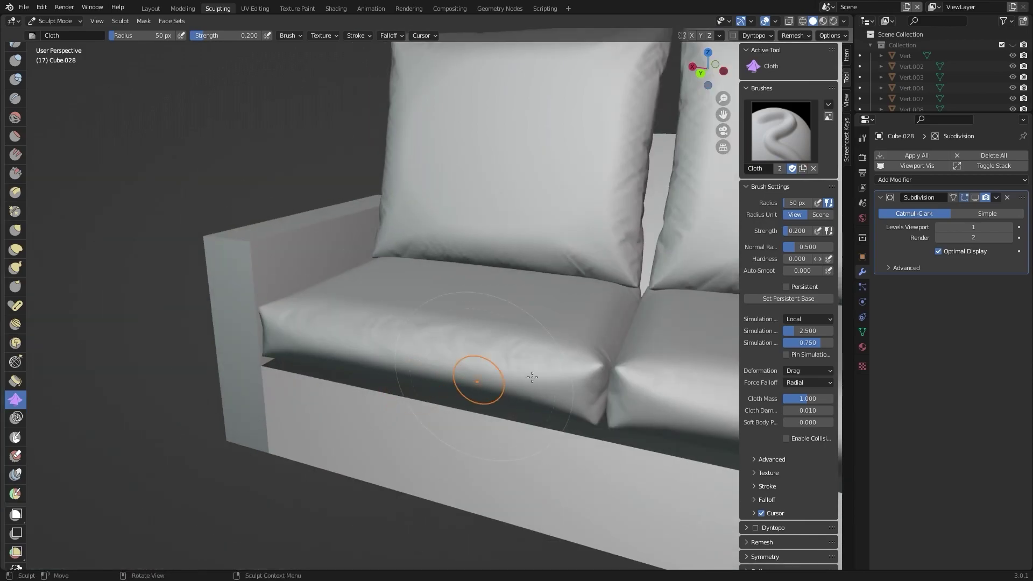
mouse_move(547, 374)
middle_down()
mouse_move(441, 394)
mouse_move(509, 382)
middle_up()
scroll(373, 397, up, 5)
scroll(374, 397, down, 5)
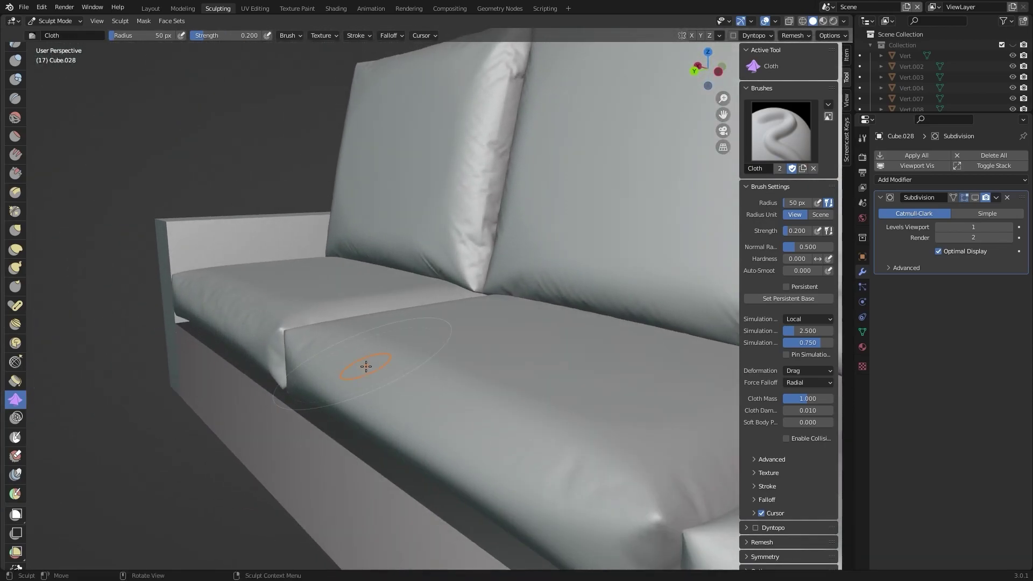
mouse_move(357, 364)
middle_down()
mouse_move(473, 404)
mouse_move(466, 341)
mouse_move(553, 381)
mouse_move(577, 357)
mouse_move(546, 329)
mouse_move(604, 364)
middle_up()
scroll(466, 341, up, 5)
drag(603, 365, 546, 373)
Pan and orbit from under the cushion round to the seam between cushions.
shift+middle_drag(478, 373, 535, 370)
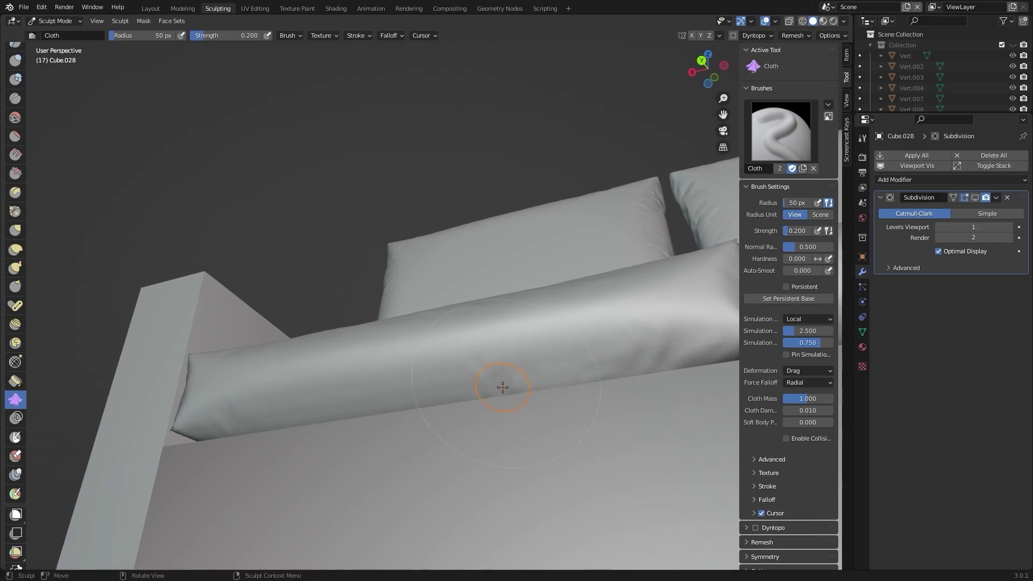
shift+middle_drag(501, 388, 508, 393)
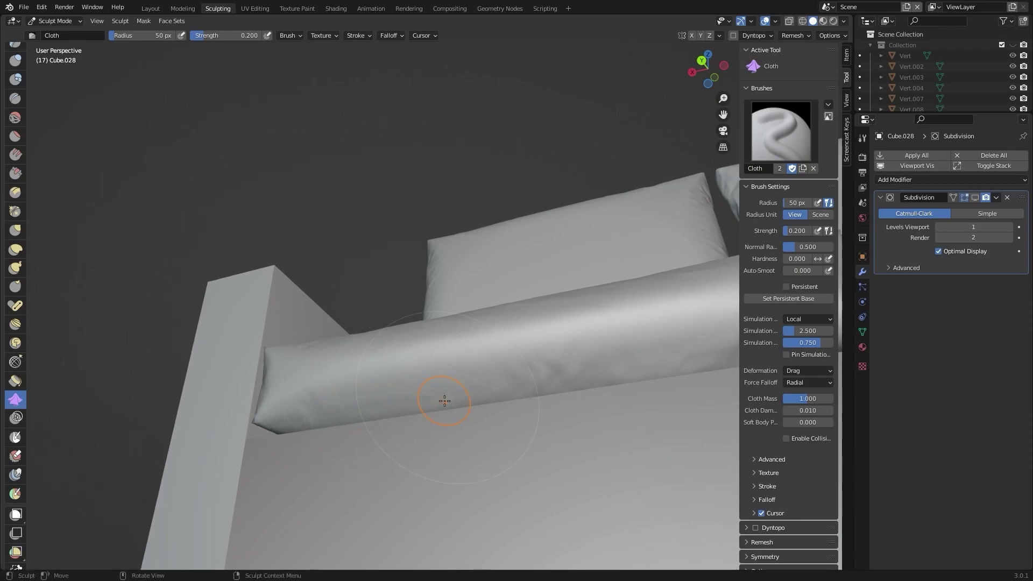
mouse_move(485, 406)
middle_down()
mouse_move(404, 404)
mouse_move(547, 431)
mouse_move(492, 420)
mouse_move(524, 418)
mouse_move(480, 376)
mouse_move(450, 397)
middle_up()
scroll(430, 369, up, 5)
scroll(383, 348, up, 1)
mouse_move(383, 349)
middle_down()
mouse_move(380, 408)
mouse_move(427, 450)
mouse_move(452, 429)
mouse_move(422, 407)
mouse_move(425, 373)
mouse_move(381, 434)
middle_up()
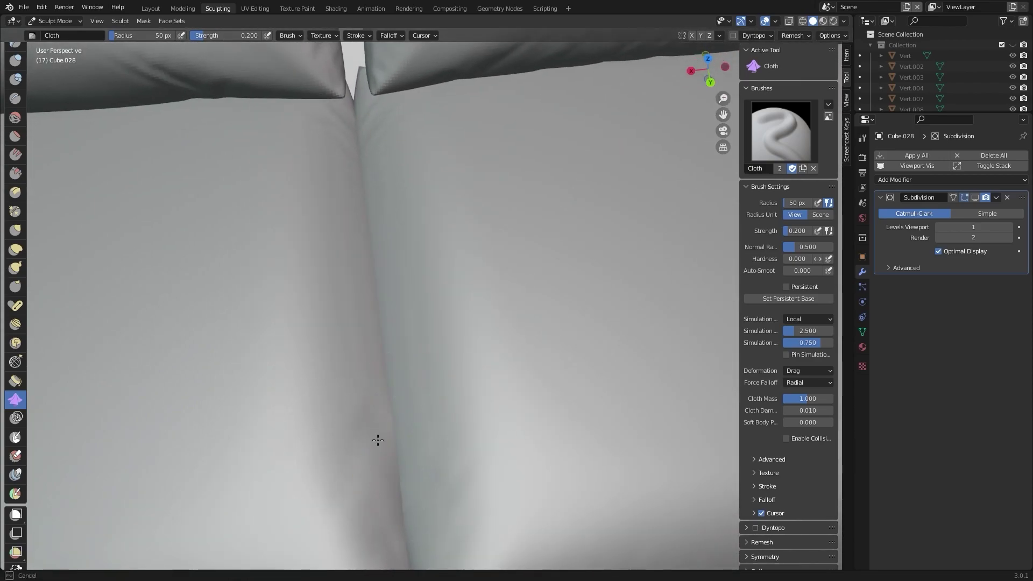
Orbit around the cushion seam toward the seam between the left cushion and armrest.
mouse_move(393, 354)
middle_down()
mouse_move(415, 341)
mouse_move(392, 406)
middle_up()
scroll(389, 378, down, 2)
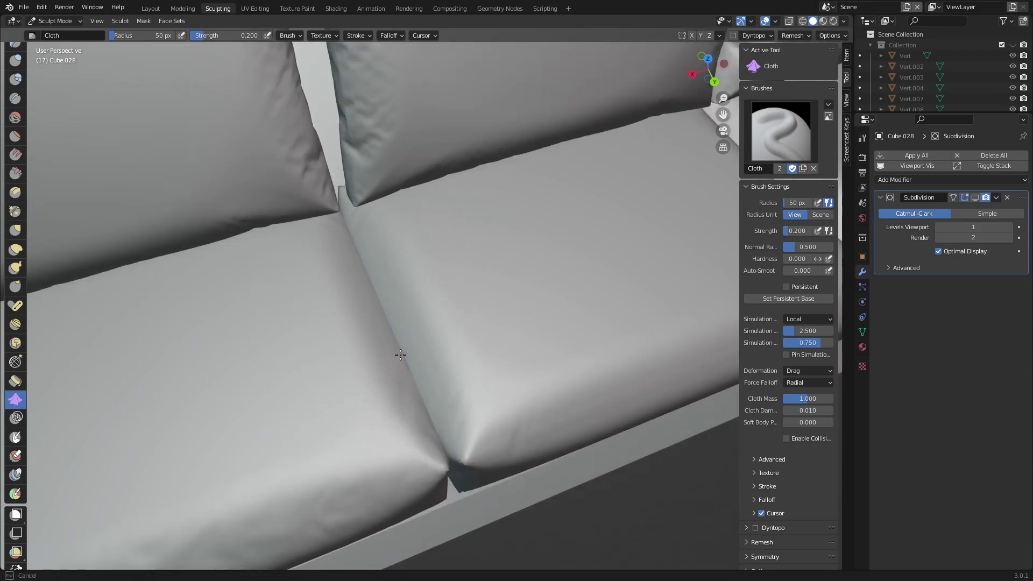
mouse_move(388, 332)
middle_down()
mouse_move(366, 325)
mouse_move(406, 316)
mouse_move(399, 338)
middle_up()
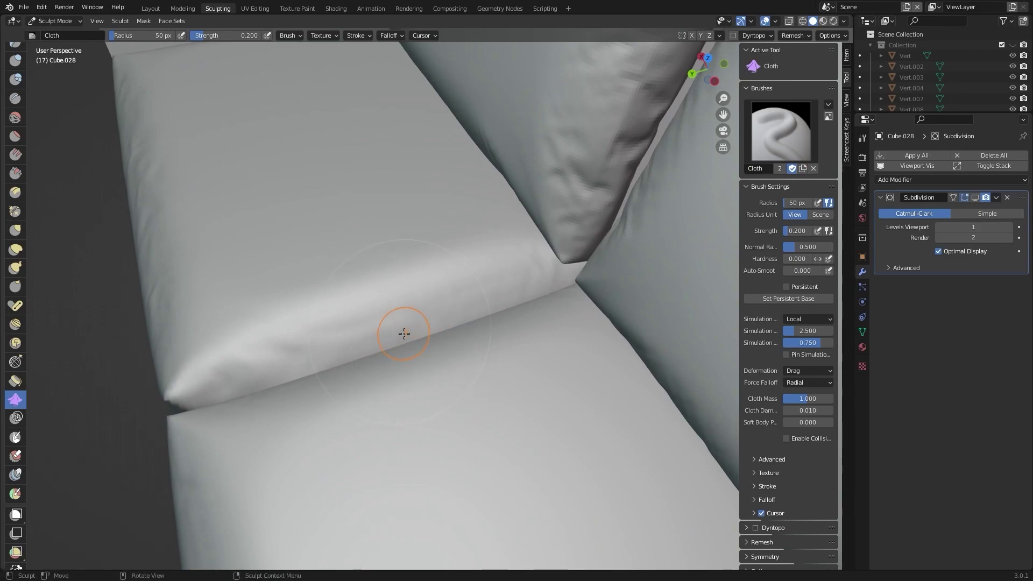
scroll(460, 317, down, 5)
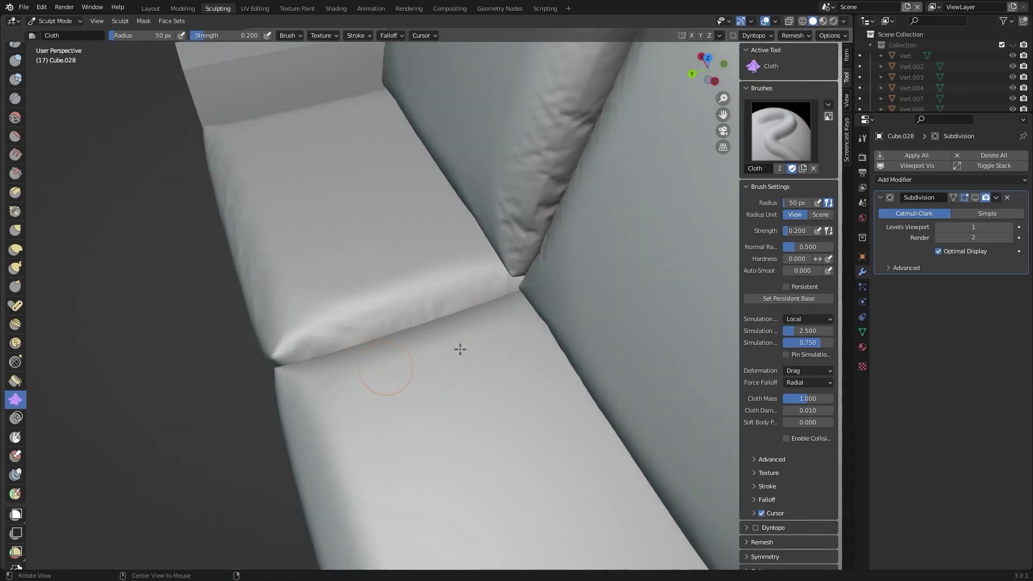
mouse_move(473, 341)
middle_down()
mouse_move(571, 332)
mouse_move(473, 339)
middle_up()
scroll(473, 339, up, 2)
middle_drag(392, 334, 398, 374)
scroll(427, 324, up, 3)
scroll(427, 323, up, 2)
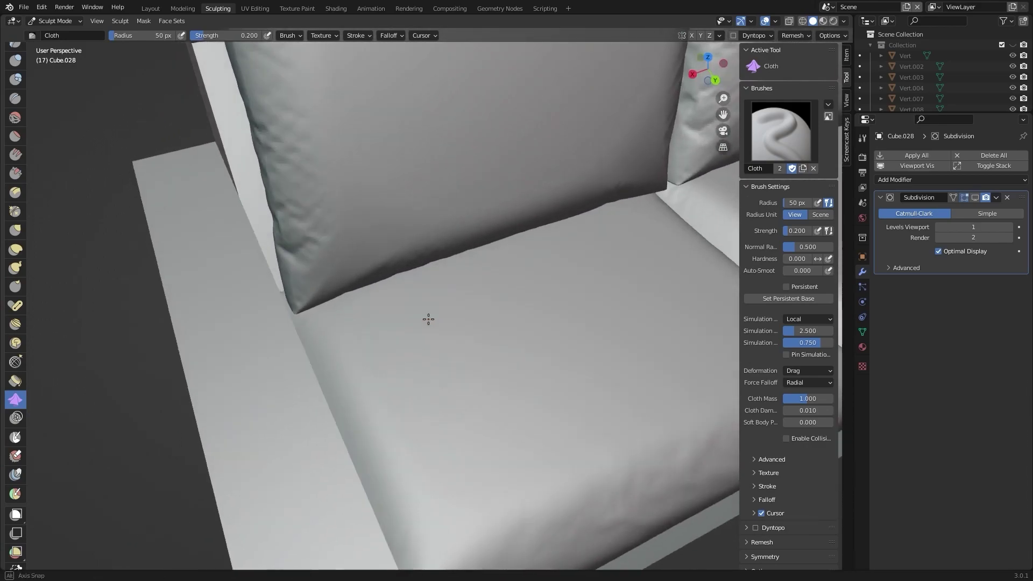
middle_drag(424, 320, 344, 312)
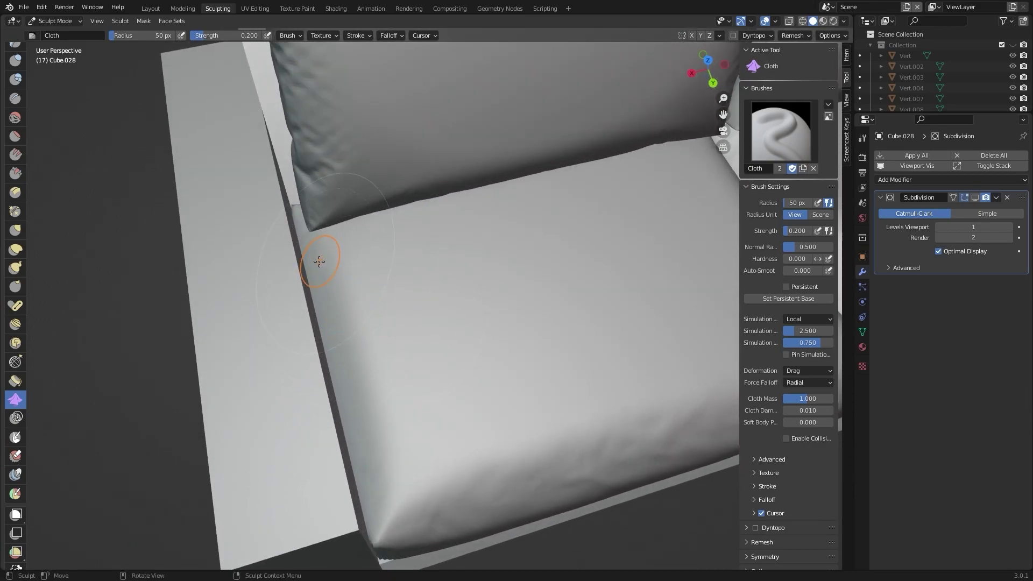
Wrinkle the cushion edge down along the armrest seam, then zoom and orbit to inspect.
drag(307, 284, 331, 377)
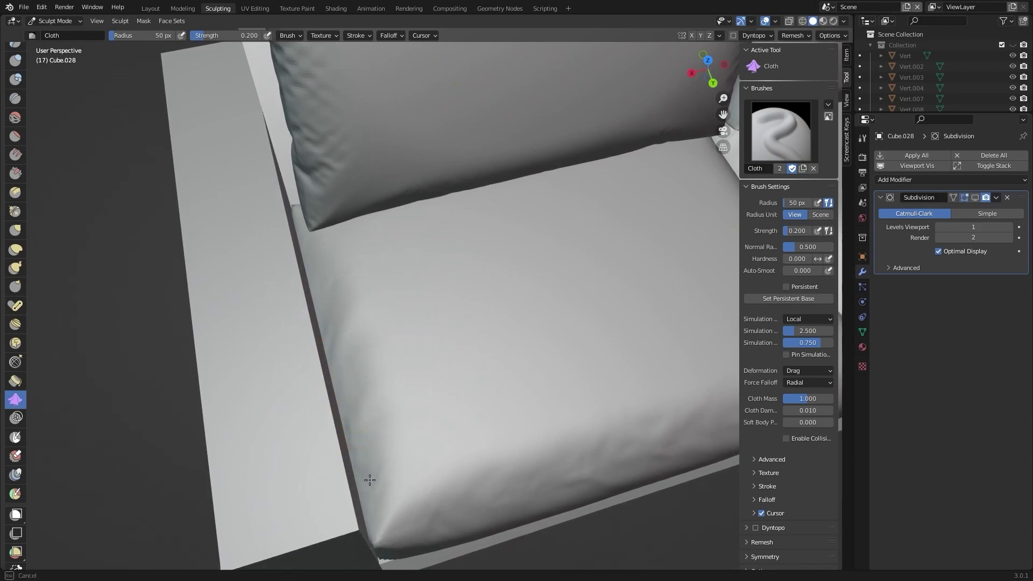
drag(378, 476, 380, 535)
scroll(424, 431, down, 2)
scroll(427, 380, down, 2)
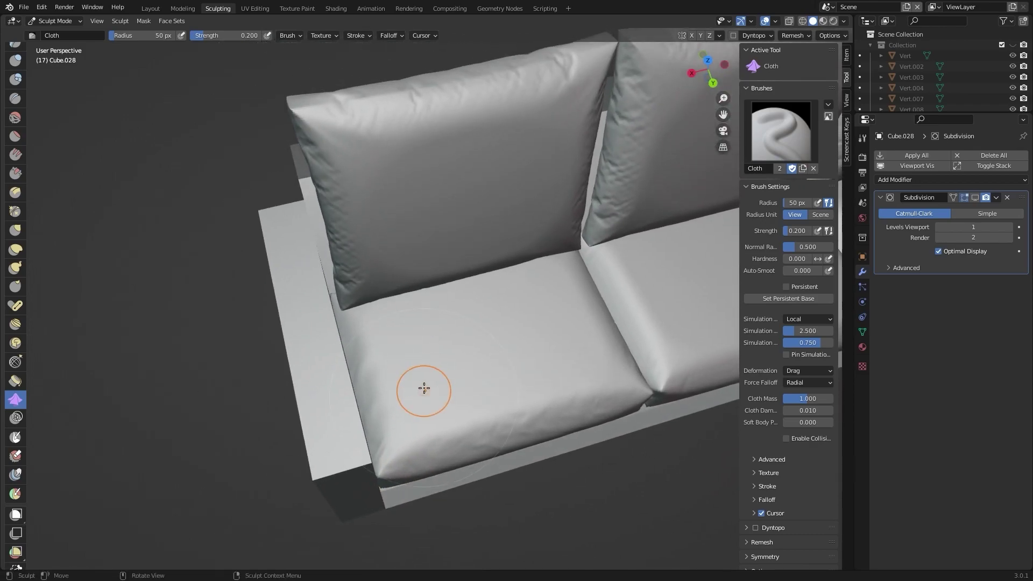
scroll(426, 380, up, 2)
scroll(415, 345, up, 2)
scroll(436, 329, down, 1)
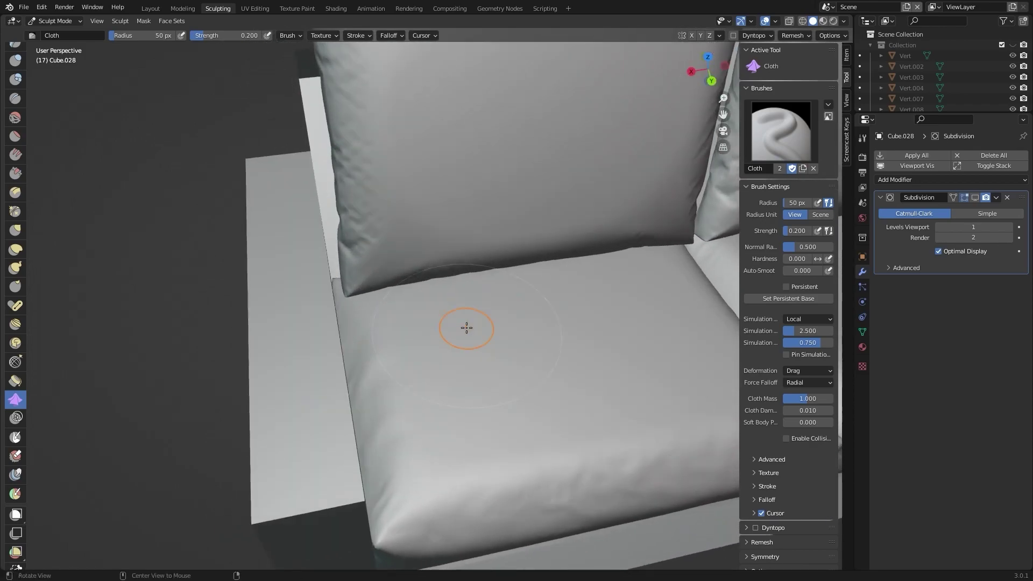
scroll(452, 344, up, 2)
scroll(412, 344, down, 1)
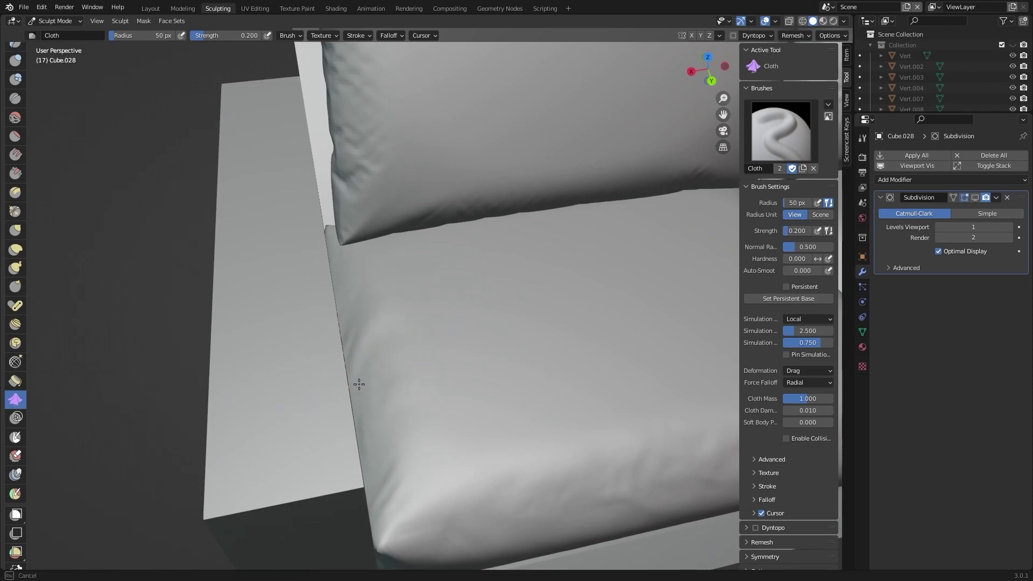
scroll(380, 431, down, 3)
scroll(385, 376, up, 1)
mouse_move(385, 376)
middle_down()
mouse_move(393, 335)
mouse_move(346, 323)
mouse_move(412, 322)
middle_up()
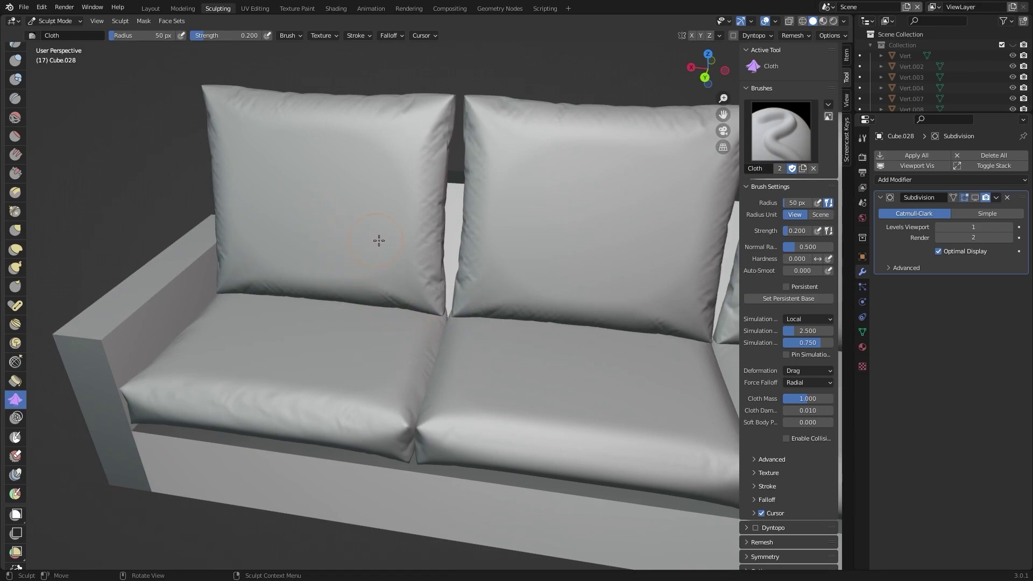
Select the middle seat cushion (Cube.027) in Layout and apply its scale.
click(151, 8)
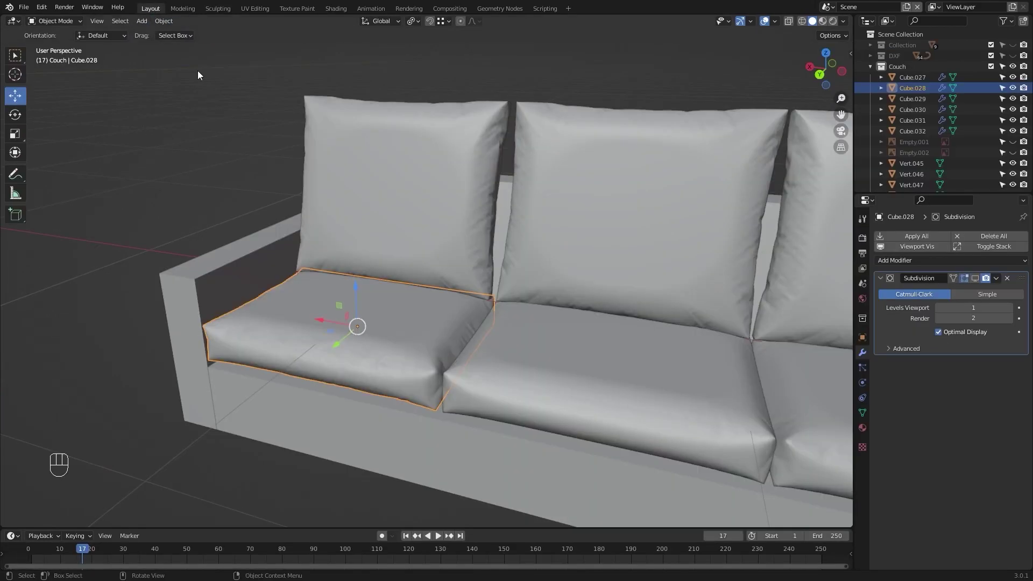
mouse_move(244, 123)
middle_down()
mouse_move(302, 206)
mouse_move(349, 319)
middle_up()
click(349, 319)
scroll(391, 240, up, 2)
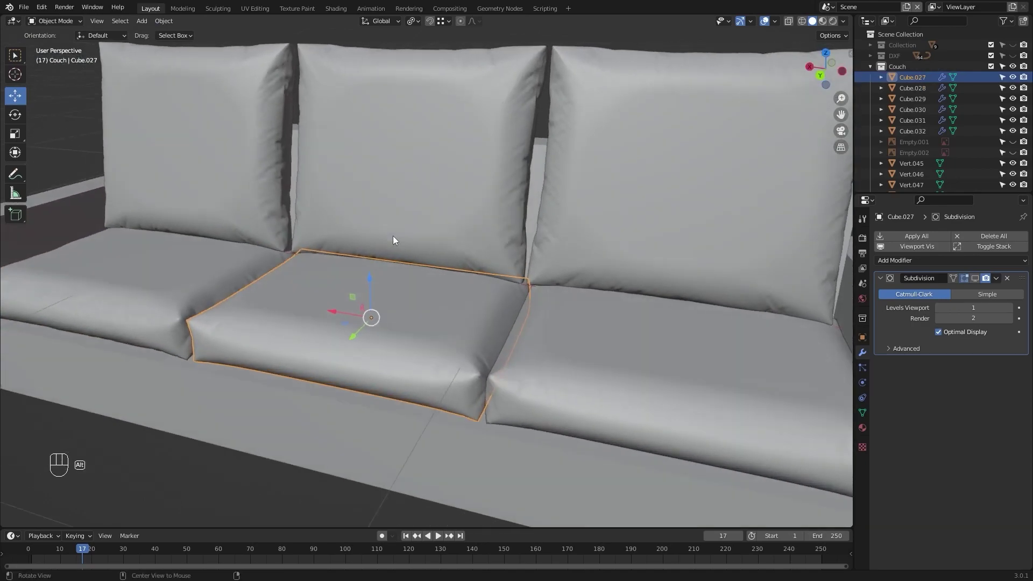
alt+middle_click(391, 240)
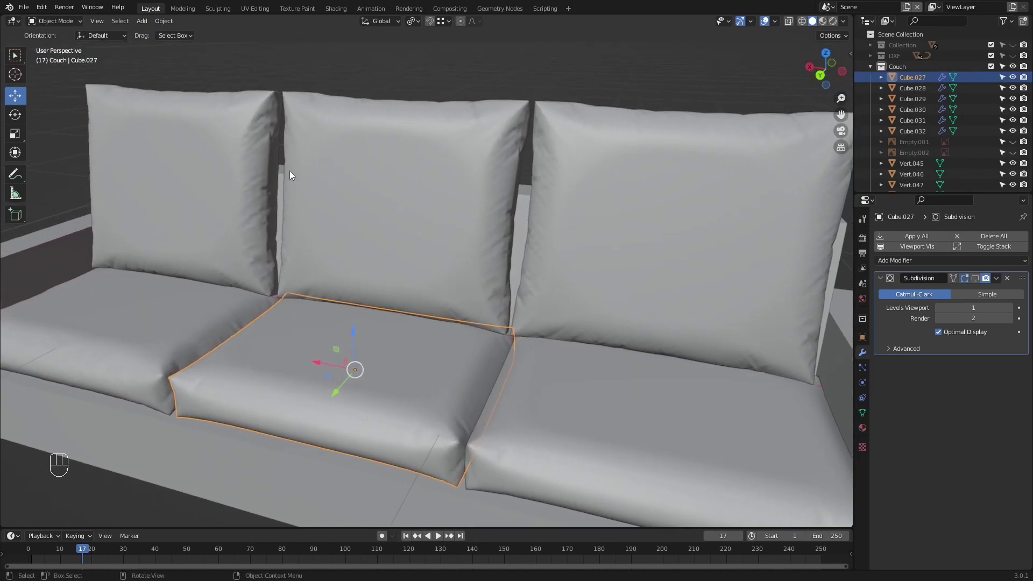
click(226, 12)
middle_drag(301, 212, 270, 212)
scroll(285, 189, up, 3)
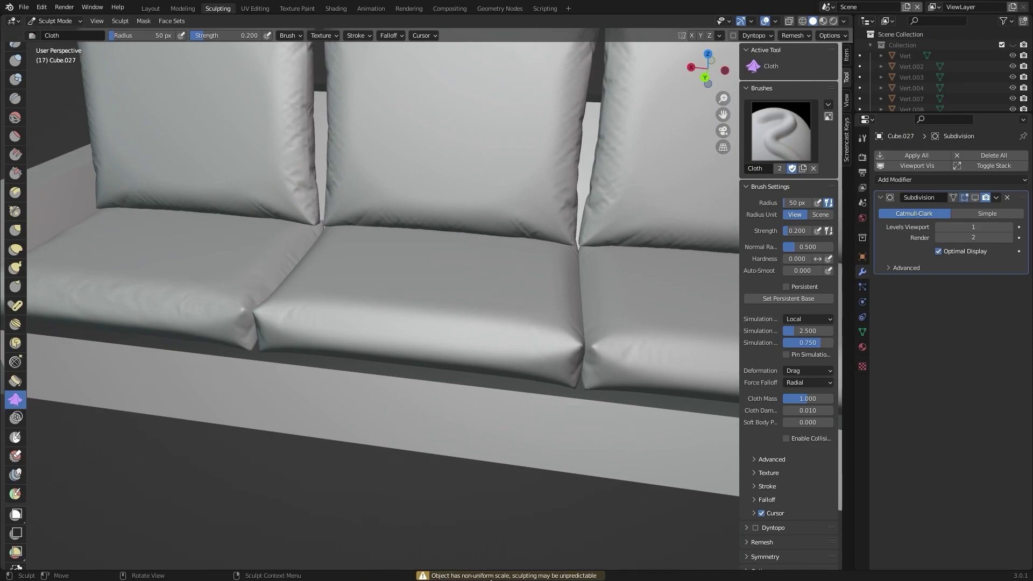
click(145, 10)
middle_drag(404, 318, 384, 264)
key(ctrl+a)
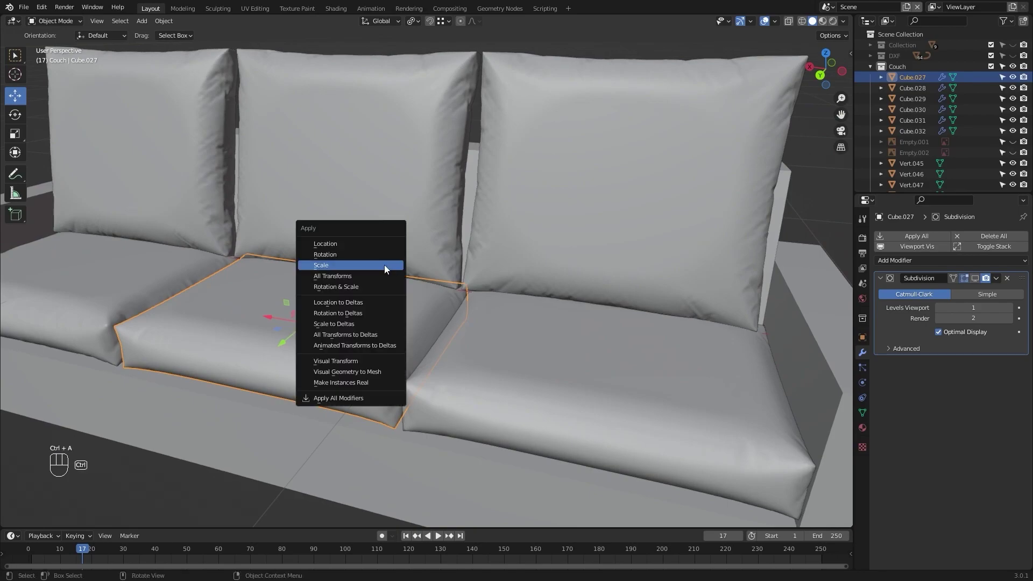
click(384, 264)
In Sculpting, add cloth-brush wrinkles along the middle cushion's front edge.
click(218, 8)
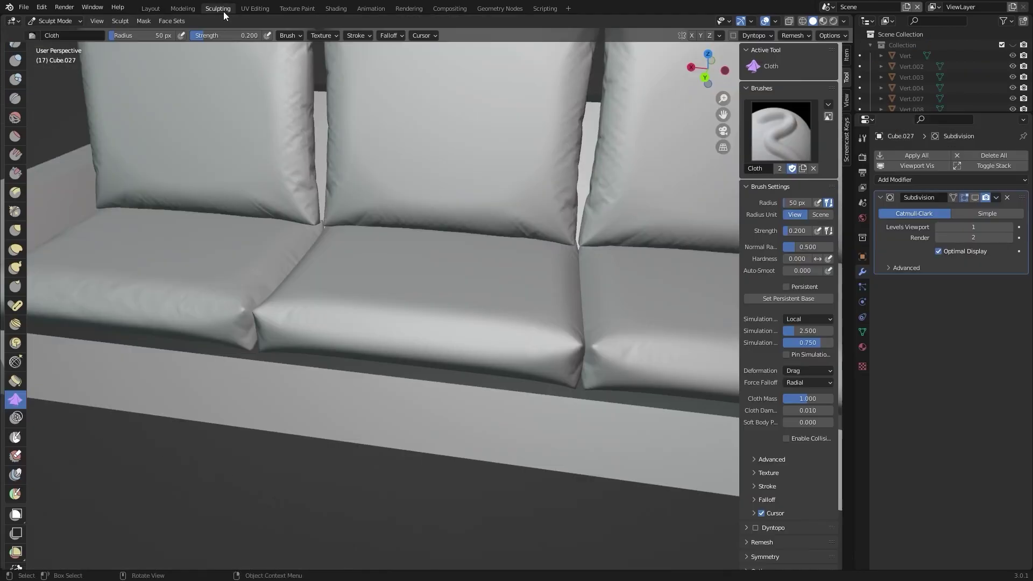
mouse_move(377, 258)
middle_down()
mouse_move(432, 286)
mouse_move(410, 330)
middle_up()
scroll(335, 299, up, 2)
scroll(351, 286, up, 2)
scroll(362, 312, up, 2)
scroll(371, 307, down, 3)
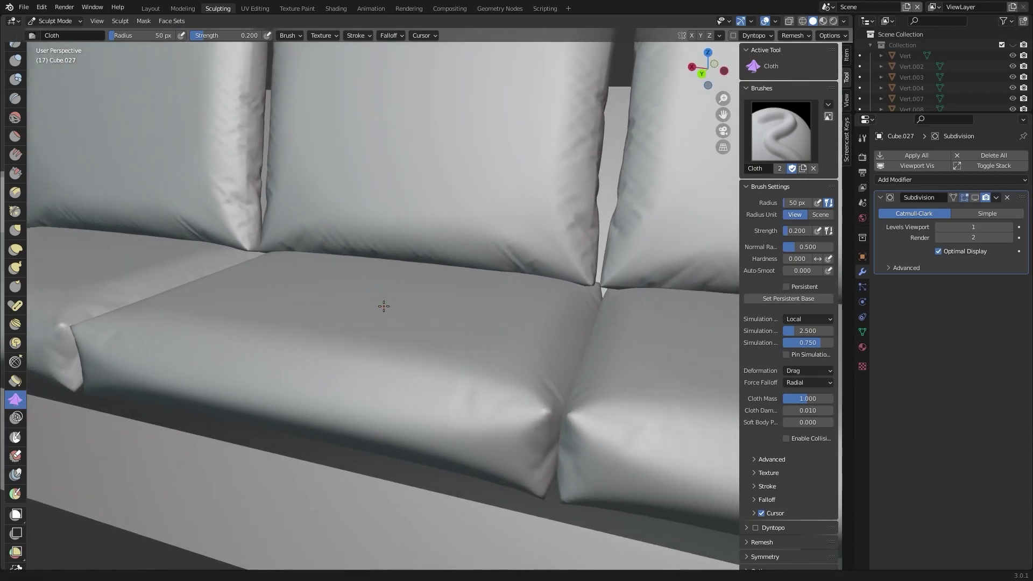
scroll(452, 392, up, 2)
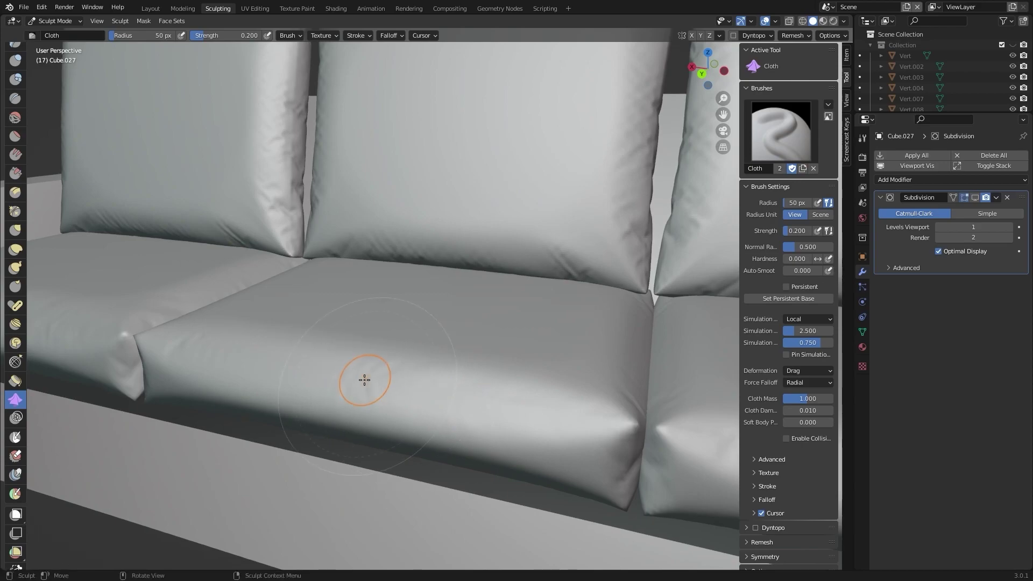
drag(312, 369, 286, 368)
drag(276, 355, 312, 369)
Add soft cloth wrinkles near the middle cushion's front corner.
mouse_move(312, 369)
middle_down()
mouse_move(395, 356)
mouse_move(403, 369)
middle_up()
drag(403, 369, 421, 396)
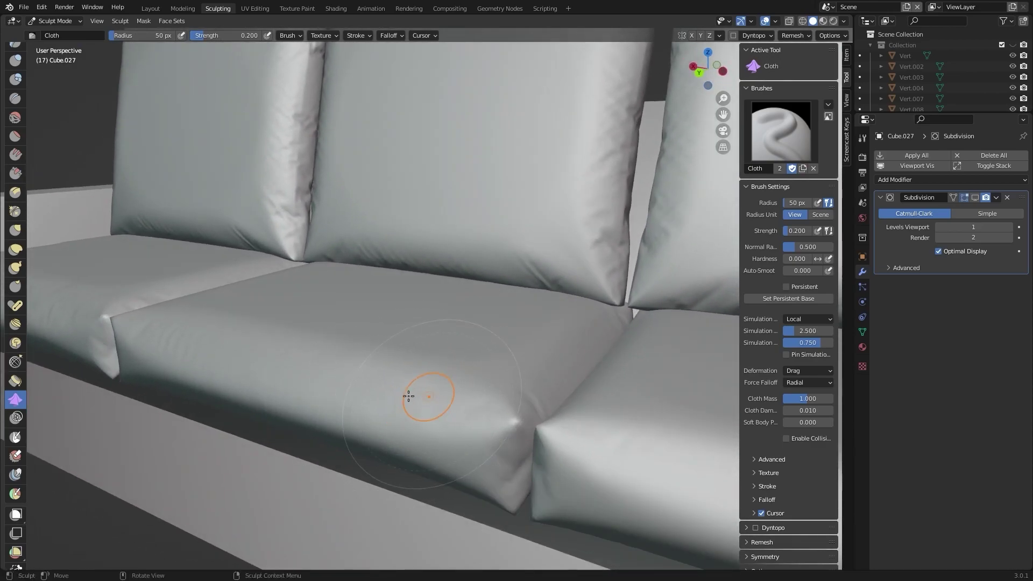
middle_drag(398, 396, 403, 387)
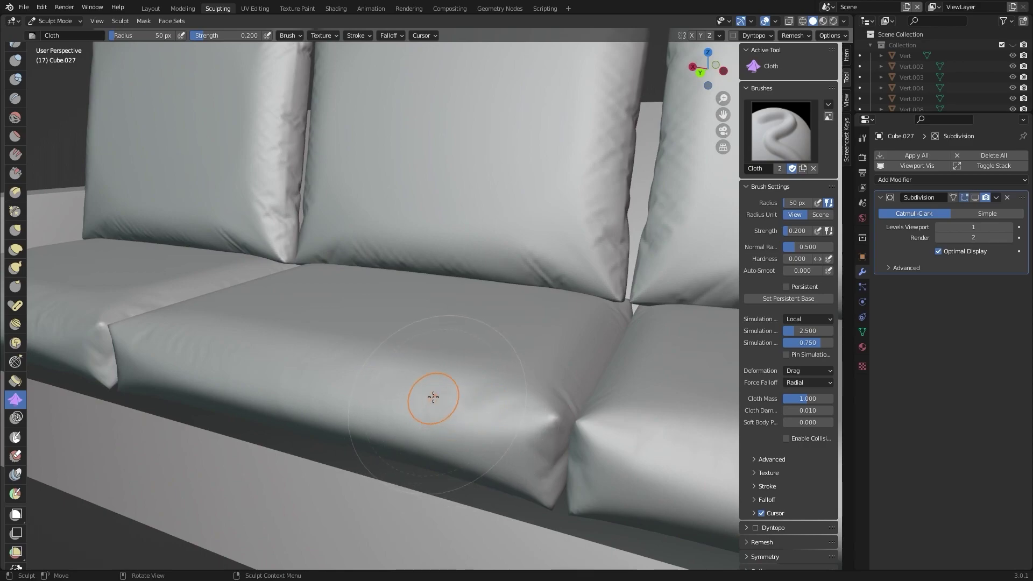
drag(434, 397, 412, 381)
middle_drag(412, 381, 384, 392)
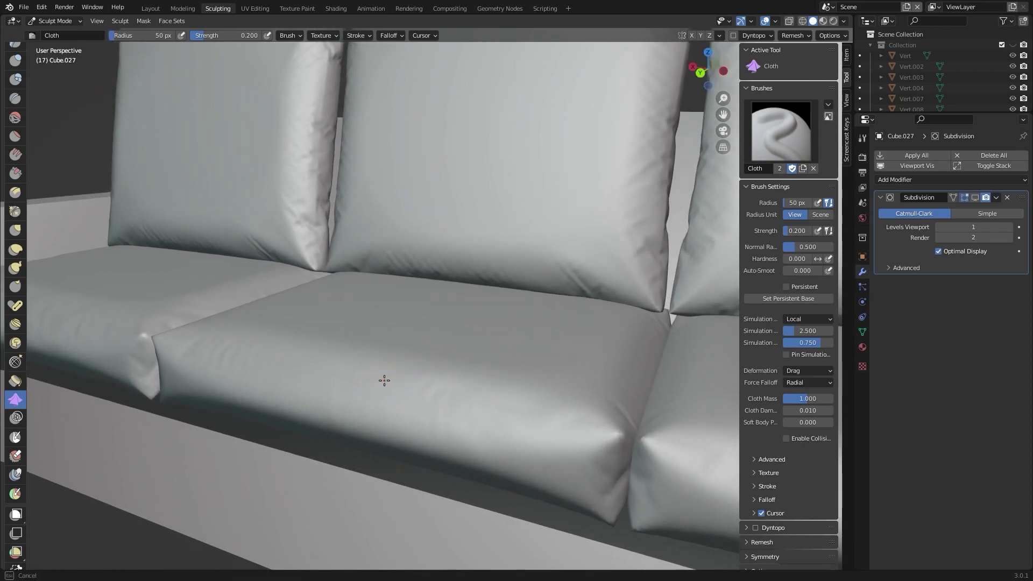
shift+middle_drag(383, 380, 380, 380)
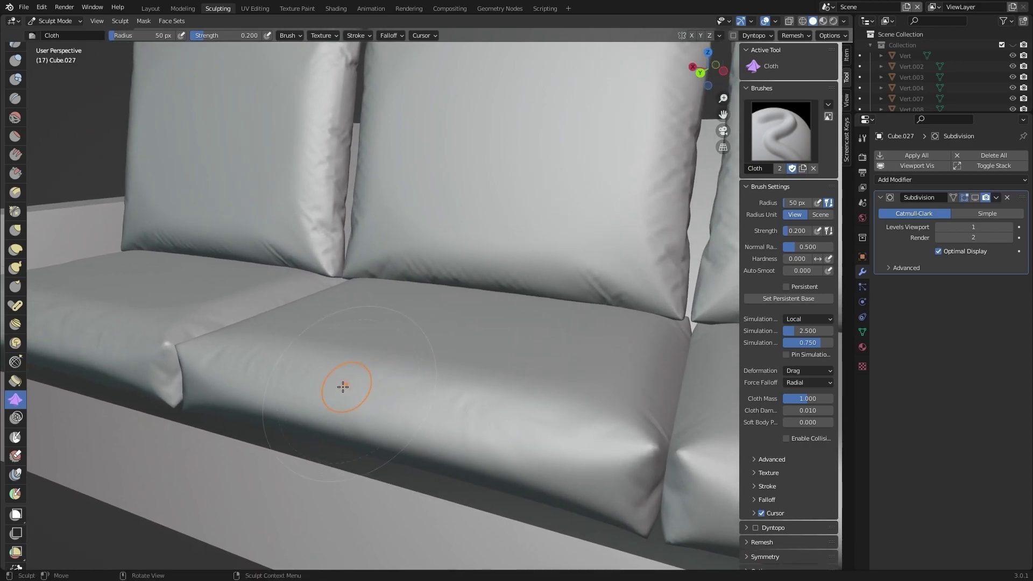
shift+middle_drag(372, 376, 308, 401)
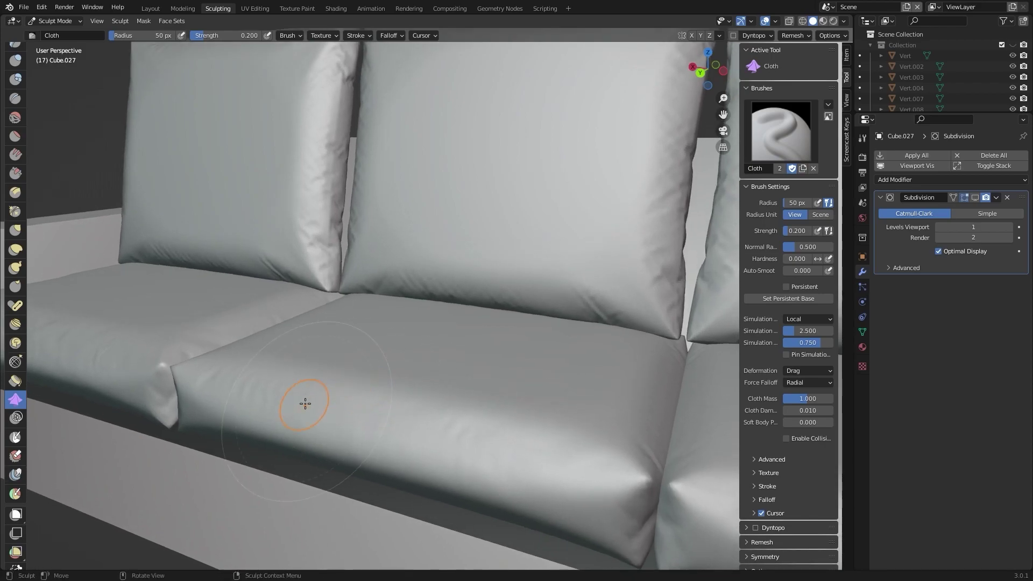
Crease the middle cushion's lower front edge and the seam between cushions.
mouse_move(408, 436)
middle_down()
mouse_move(422, 396)
mouse_move(592, 410)
mouse_move(423, 441)
middle_up()
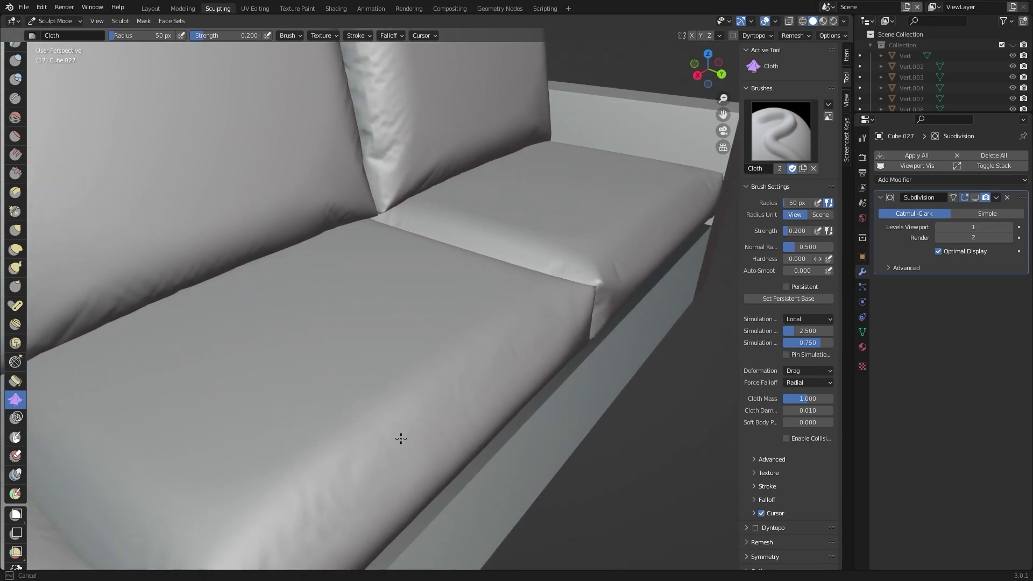
mouse_move(458, 402)
shift+middle_down()
mouse_move(392, 417)
mouse_move(428, 403)
mouse_move(500, 408)
mouse_move(503, 376)
shift+middle_up()
scroll(392, 417, up, 2)
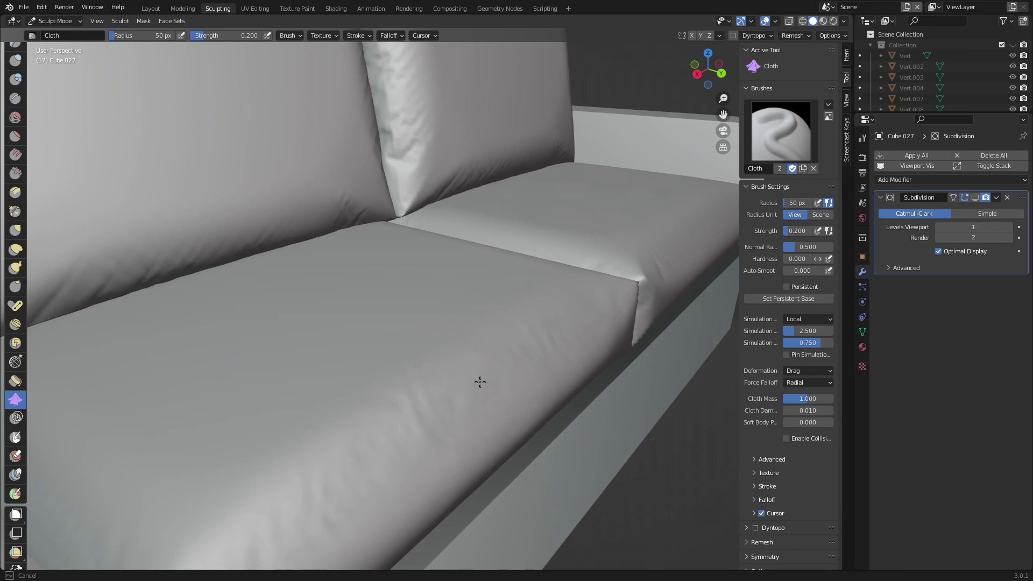
mouse_move(533, 353)
middle_down()
mouse_move(434, 330)
mouse_move(411, 307)
mouse_move(408, 281)
mouse_move(439, 305)
mouse_move(403, 306)
mouse_move(433, 350)
middle_up()
scroll(427, 300, up, 3)
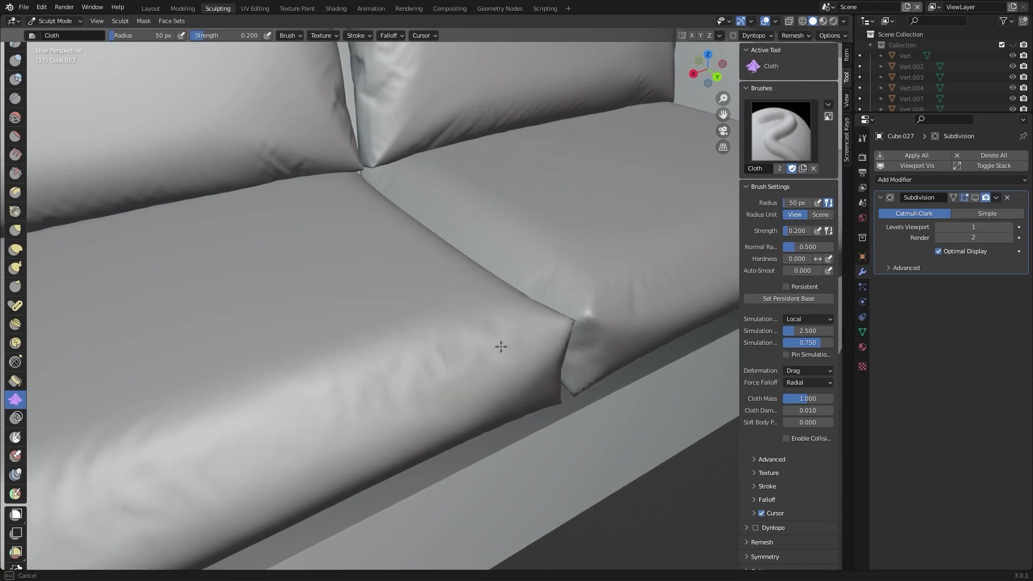
scroll(522, 365, down, 3)
mouse_move(484, 318)
middle_down()
mouse_move(472, 325)
mouse_move(505, 265)
mouse_move(496, 305)
middle_up()
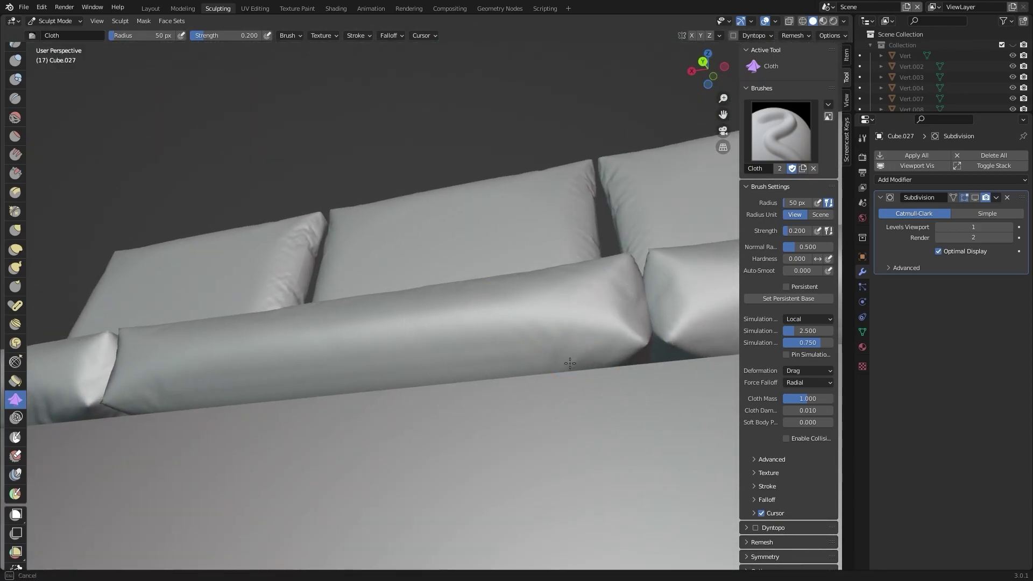
mouse_move(573, 361)
middle_down()
mouse_move(555, 346)
mouse_move(560, 358)
mouse_move(526, 364)
mouse_move(503, 389)
middle_up()
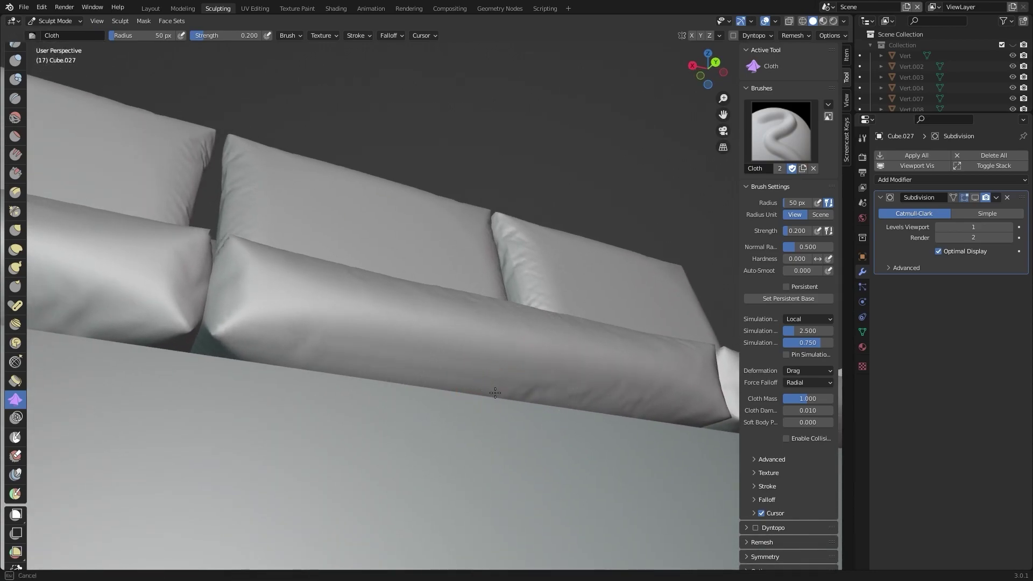
shift+middle_drag(445, 365, 486, 384)
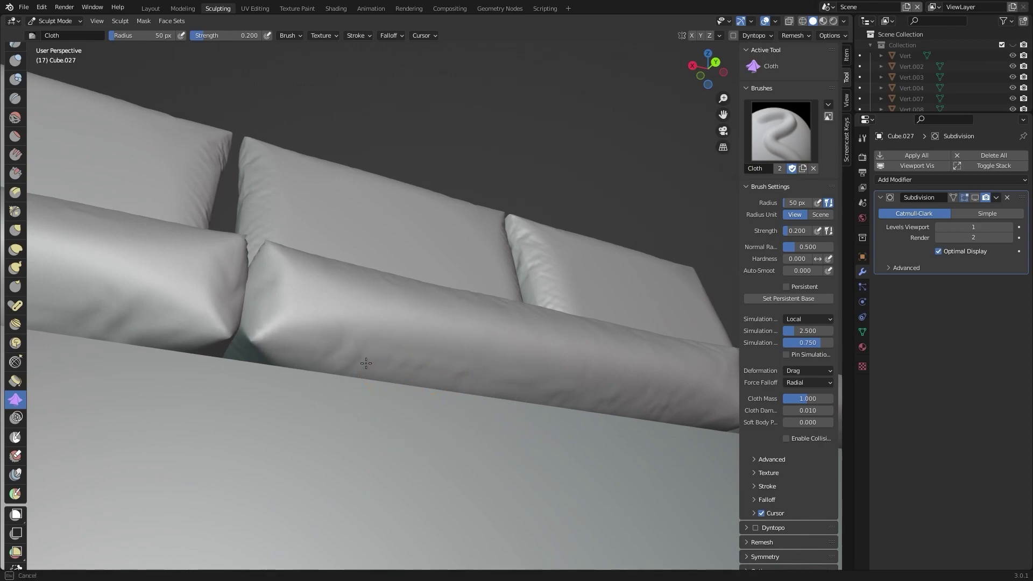
drag(318, 364, 305, 347)
middle_drag(279, 336, 323, 387)
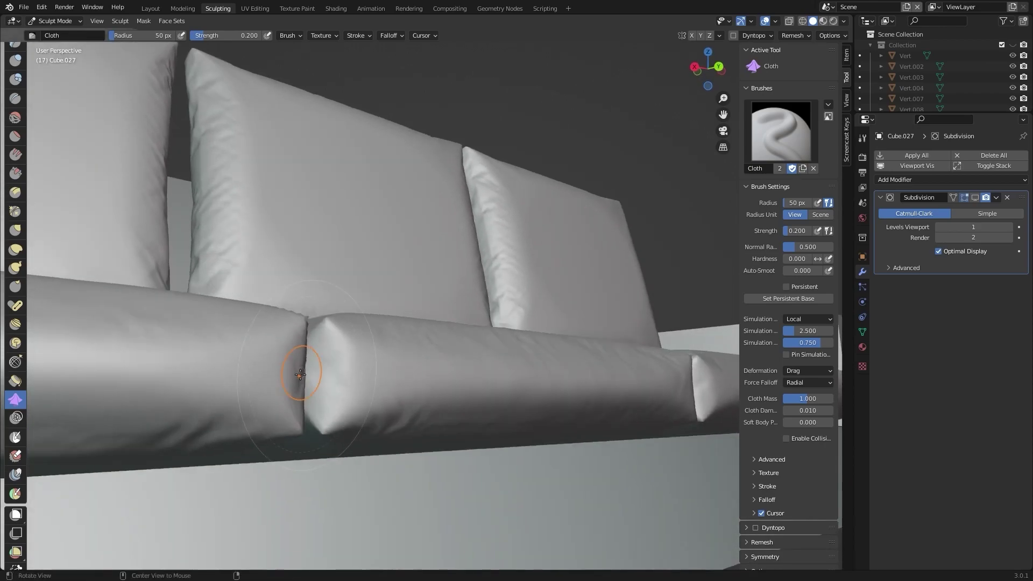
mouse_move(322, 387)
mouse_down()
mouse_move(336, 419)
mouse_move(330, 364)
mouse_up()
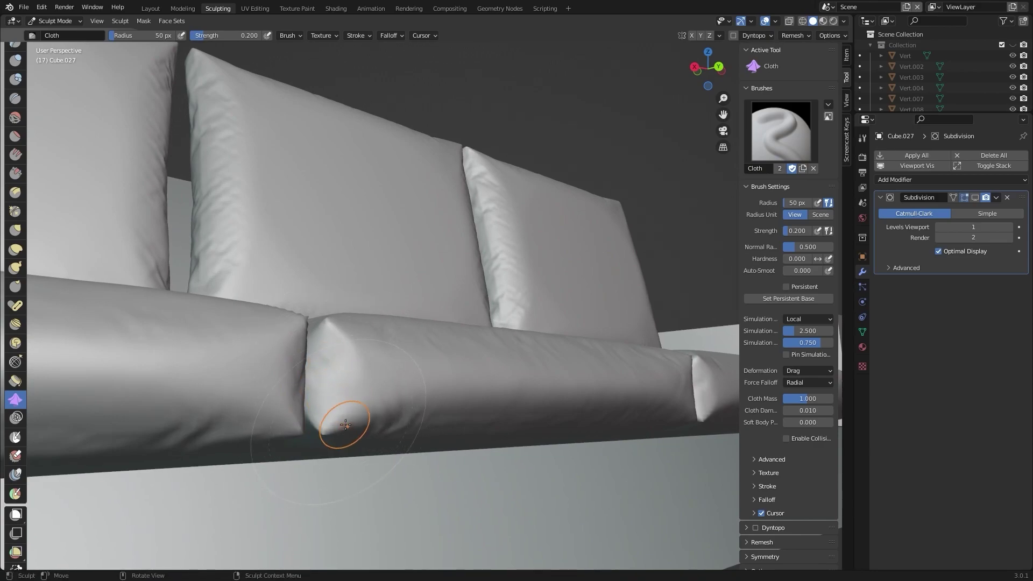
Orbit around the sofa to review the wrinkled middle cushion.
scroll(332, 375, down, 5)
middle_drag(332, 375, 397, 397)
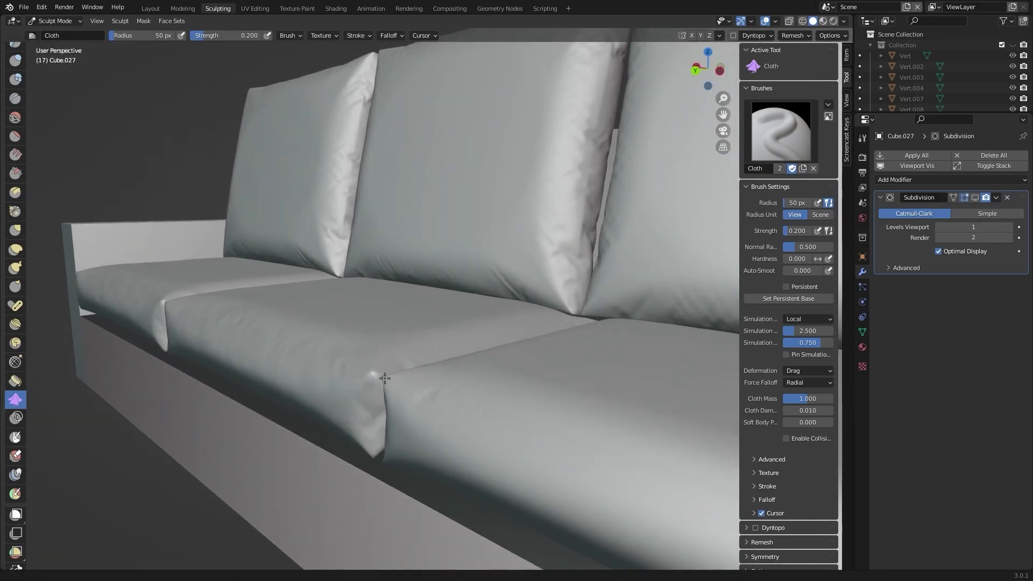
scroll(397, 396, up, 5)
scroll(385, 350, down, 4)
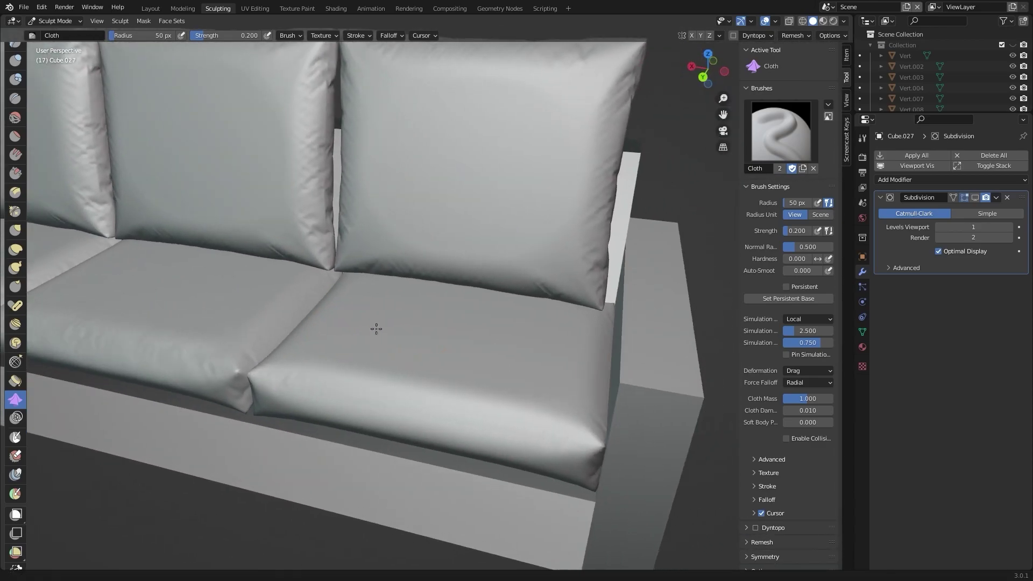
middle_drag(351, 308, 312, 290)
scroll(345, 340, up, 3)
scroll(211, 195, up, 2)
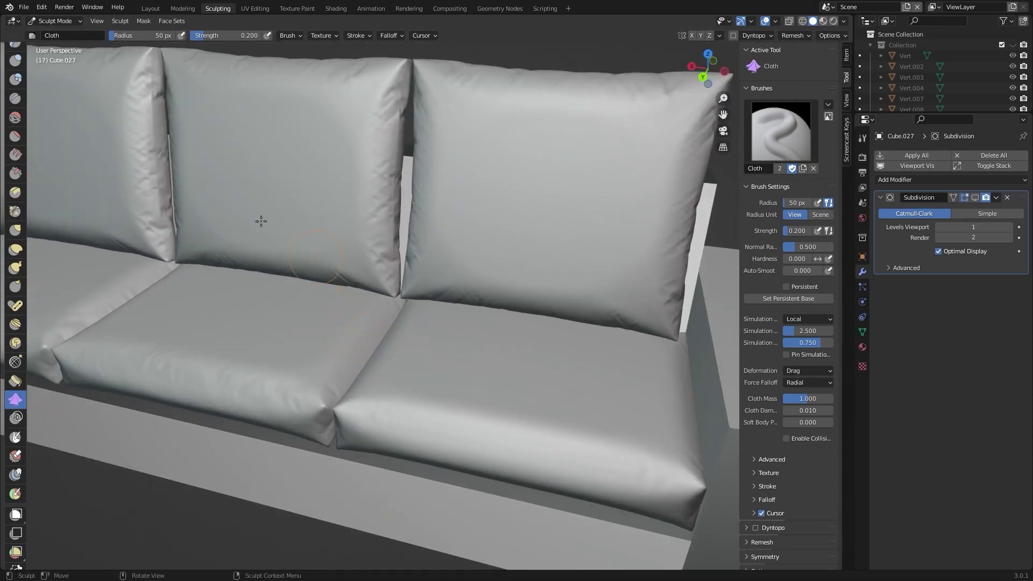
Select the right seat cushion (Cube.029) in Layout and apply its scale.
click(157, 10)
middle_drag(161, 32, 112, 62)
scroll(263, 185, up, 2)
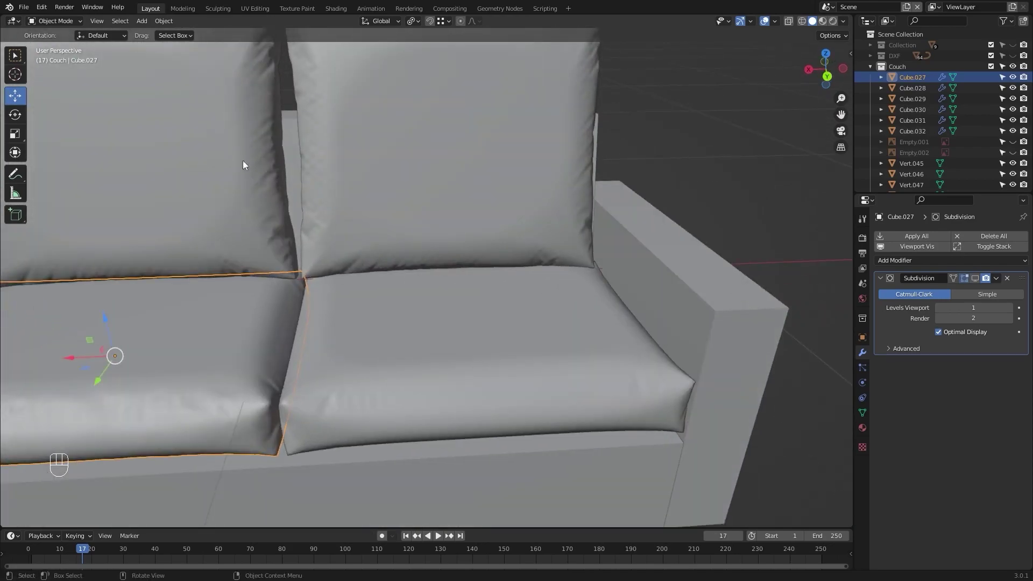
click(401, 278)
scroll(435, 205, down, 3)
key(ctrl+a)
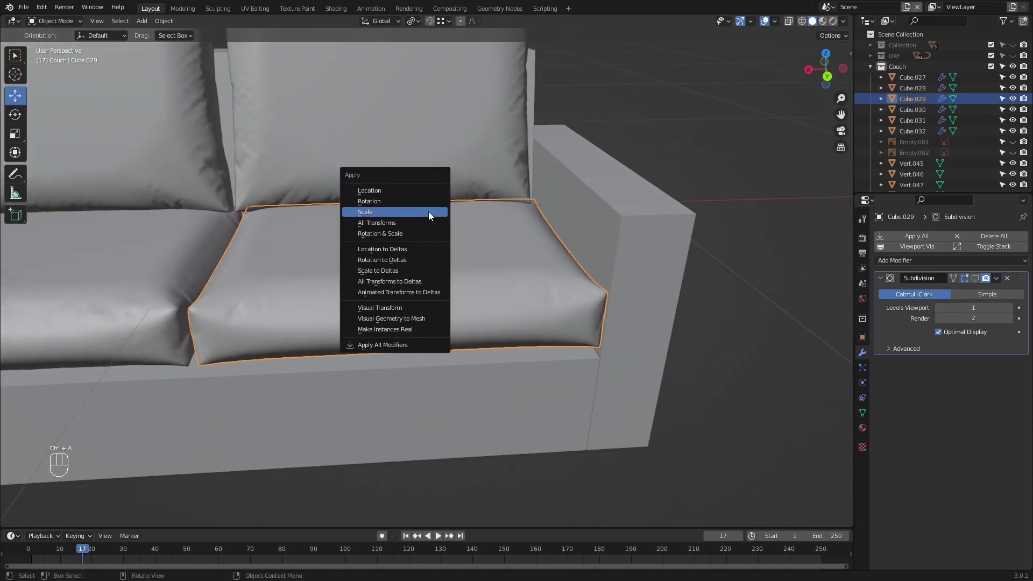
click(428, 211)
scroll(425, 178, up, 2)
In Sculpting, wrinkle the right seat cushion near its corner and front.
click(218, 8)
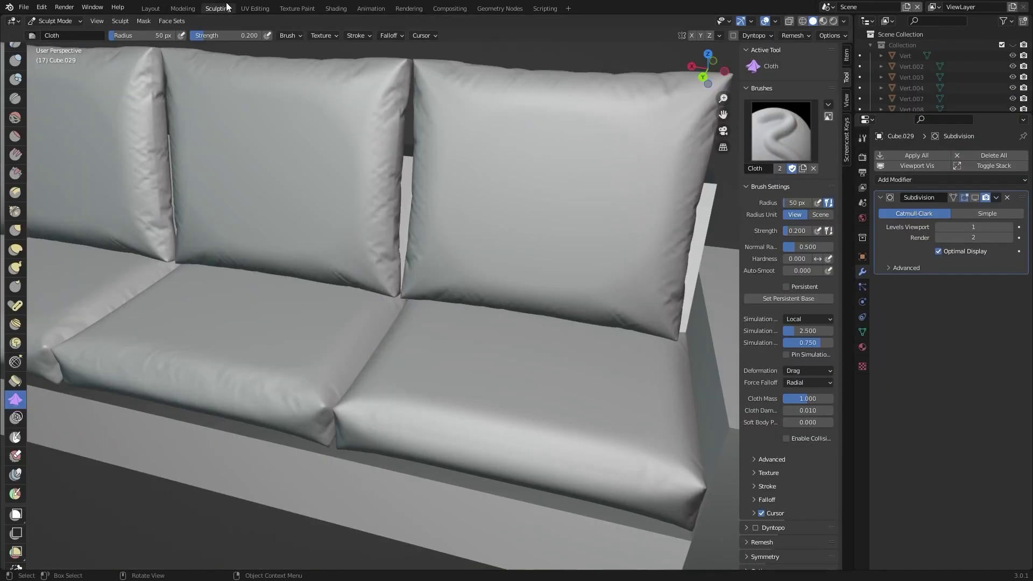
mouse_move(400, 179)
middle_down()
mouse_move(434, 231)
mouse_move(505, 260)
mouse_move(411, 237)
middle_up()
scroll(434, 231, up, 2)
scroll(477, 240, up, 2)
scroll(415, 230, down, 2)
scroll(410, 233, up, 3)
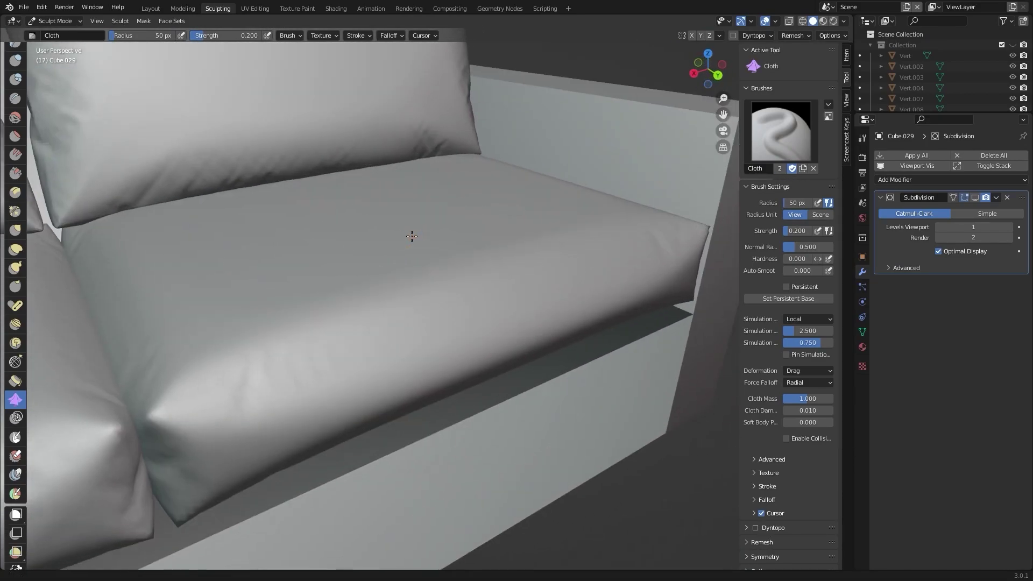
drag(196, 386, 336, 332)
mouse_move(336, 332)
middle_down()
mouse_move(342, 318)
mouse_move(305, 344)
middle_up()
mouse_move(270, 376)
mouse_down()
mouse_move(259, 382)
mouse_move(290, 383)
mouse_up()
Add soft cloth wrinkles along the right cushion's front edge.
mouse_move(324, 343)
shift+middle_down()
mouse_move(299, 302)
mouse_move(358, 277)
shift+middle_up()
shift+middle_drag(411, 253, 270, 325)
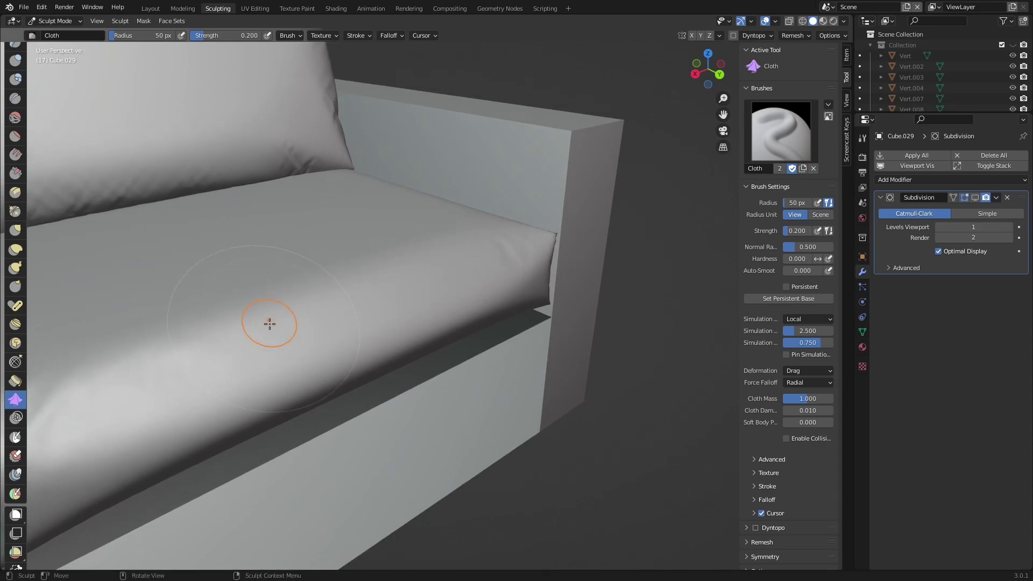
mouse_move(270, 325)
mouse_down()
mouse_move(236, 331)
mouse_move(361, 289)
mouse_up()
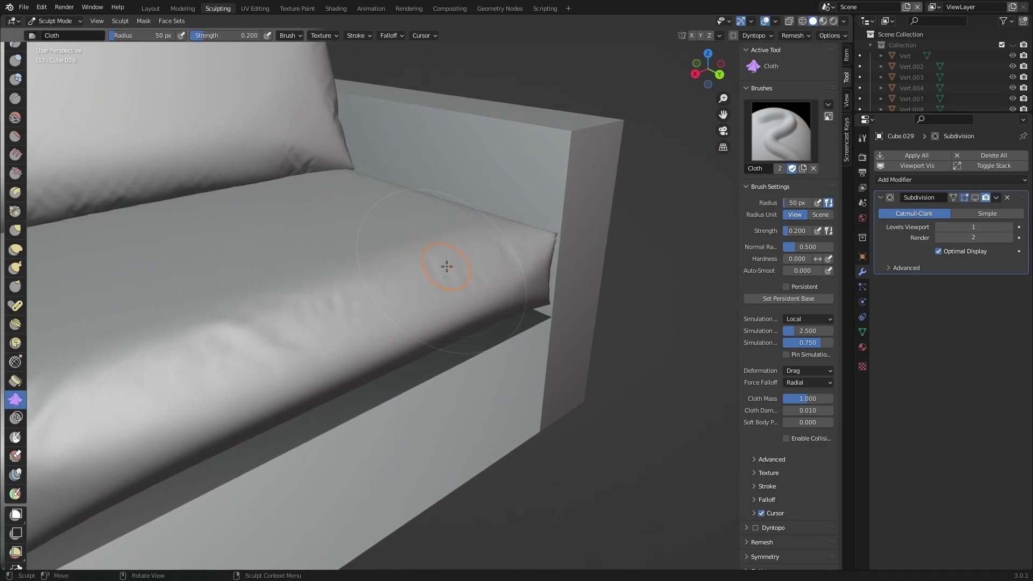
mouse_move(420, 279)
middle_down()
mouse_move(503, 272)
mouse_move(396, 237)
mouse_move(536, 301)
mouse_move(535, 237)
mouse_move(571, 306)
middle_up()
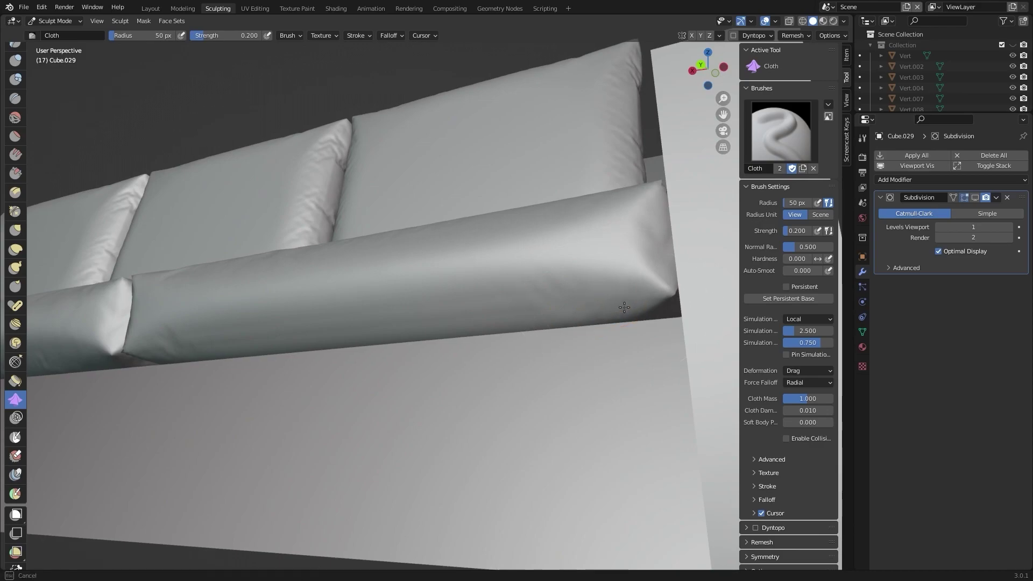
scroll(535, 312, up, 2)
mouse_move(531, 319)
middle_down()
mouse_move(570, 336)
mouse_move(601, 332)
middle_up()
middle_drag(489, 327, 488, 332)
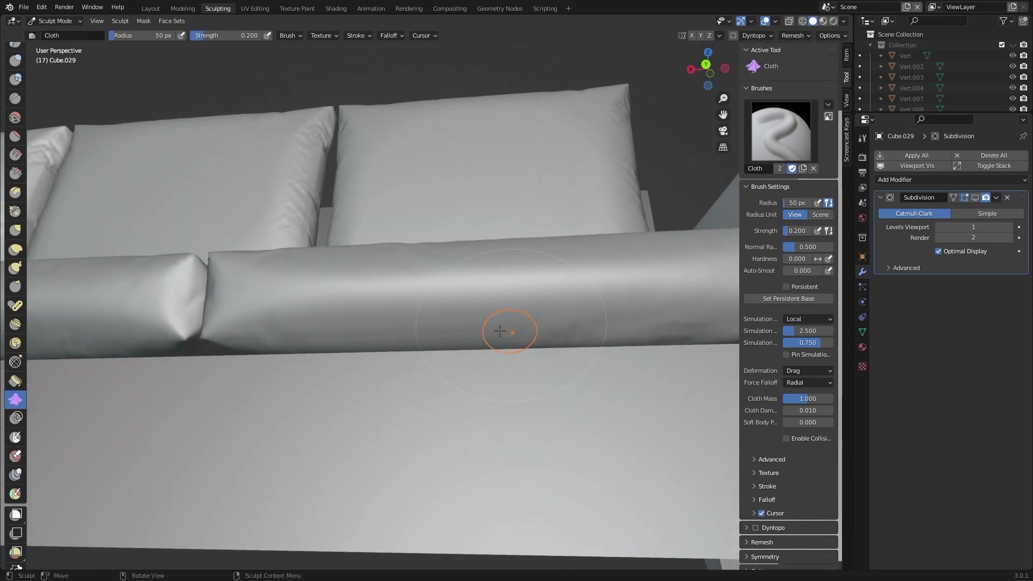
drag(472, 336, 440, 339)
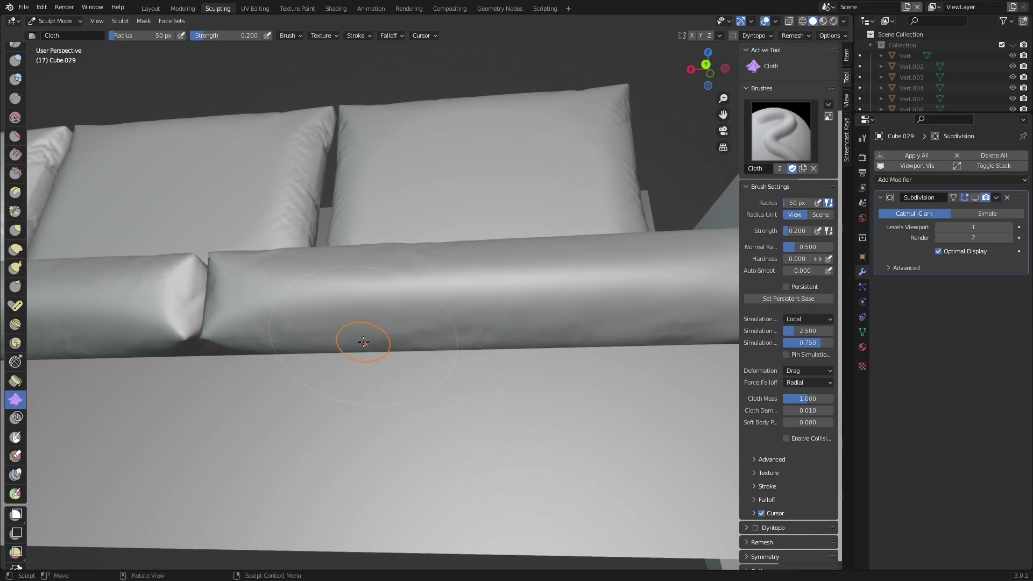
Orbit around the right cushion and armrest gap, ending on a frontal view of the sofa.
middle_drag(268, 342, 426, 311)
scroll(341, 337, down, 3)
mouse_move(341, 337)
middle_down()
mouse_move(384, 307)
mouse_move(384, 376)
mouse_move(432, 320)
middle_up()
scroll(415, 312, down, 2)
scroll(359, 290, up, 3)
scroll(358, 290, down, 3)
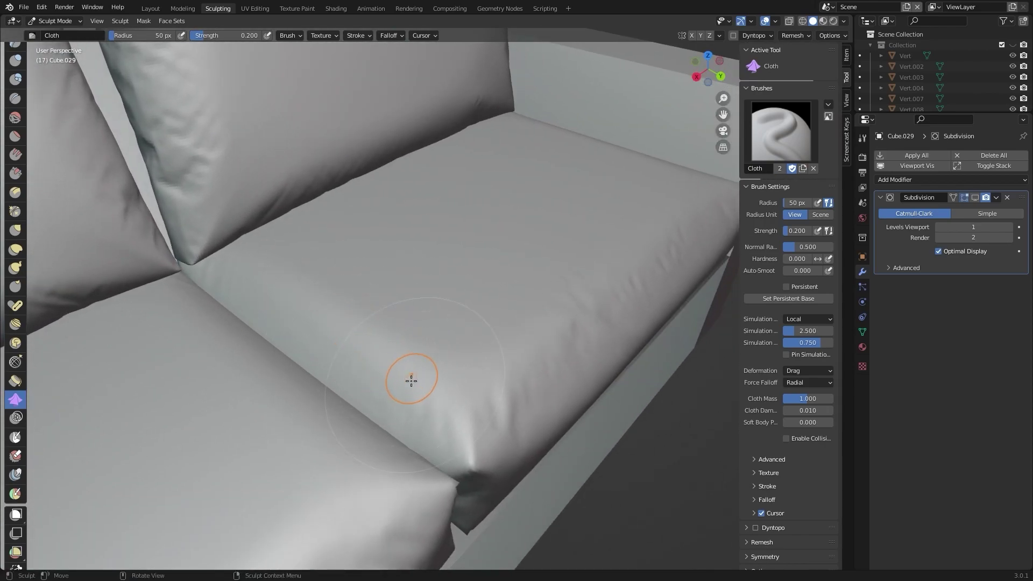
mouse_move(392, 396)
middle_down()
mouse_move(369, 357)
mouse_move(408, 268)
middle_up()
scroll(402, 374, up, 2)
scroll(399, 451, up, 1)
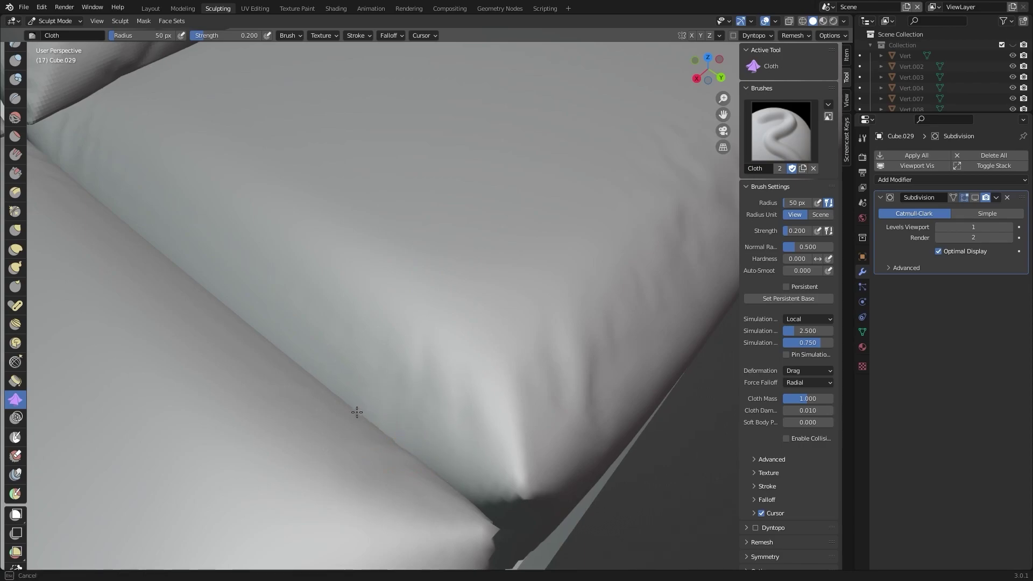
scroll(398, 471, down, 2)
scroll(397, 473, up, 2)
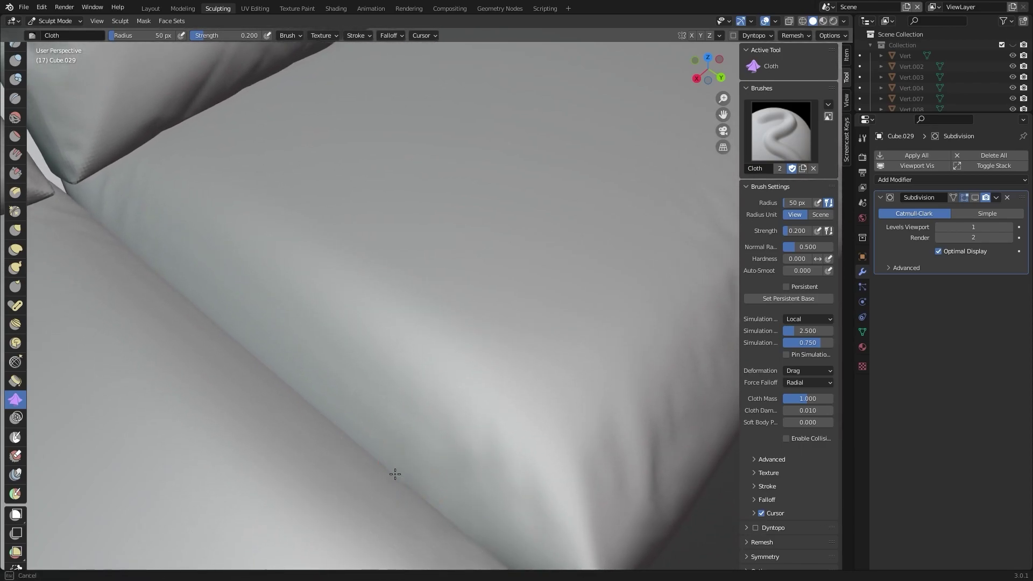
mouse_move(309, 379)
middle_down()
mouse_move(333, 399)
mouse_move(312, 386)
middle_up()
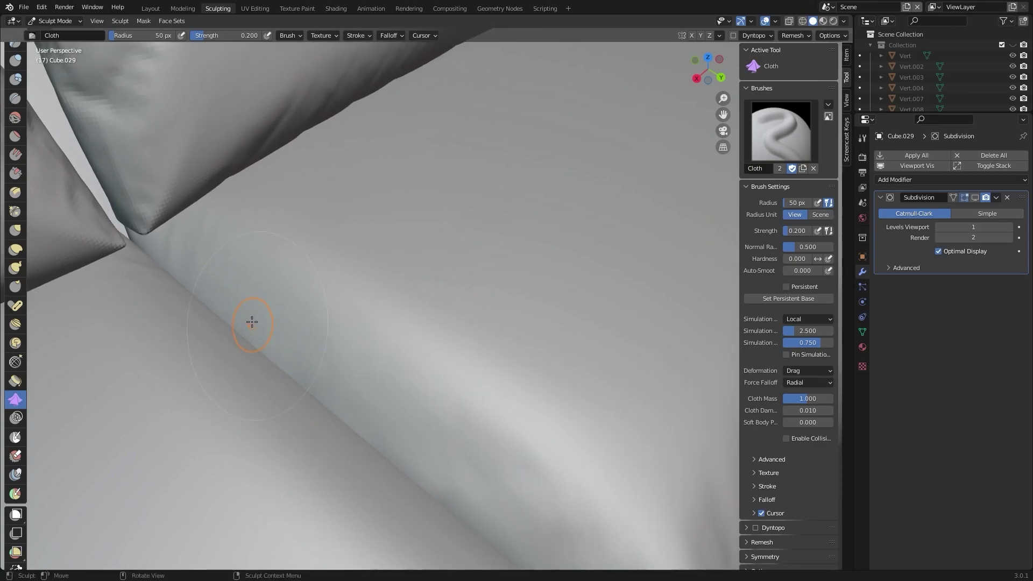
scroll(459, 304, down, 5)
mouse_move(459, 304)
middle_down()
mouse_move(475, 284)
mouse_move(398, 282)
mouse_move(421, 321)
mouse_move(339, 329)
middle_up()
scroll(408, 316, up, 3)
scroll(426, 332, up, 2)
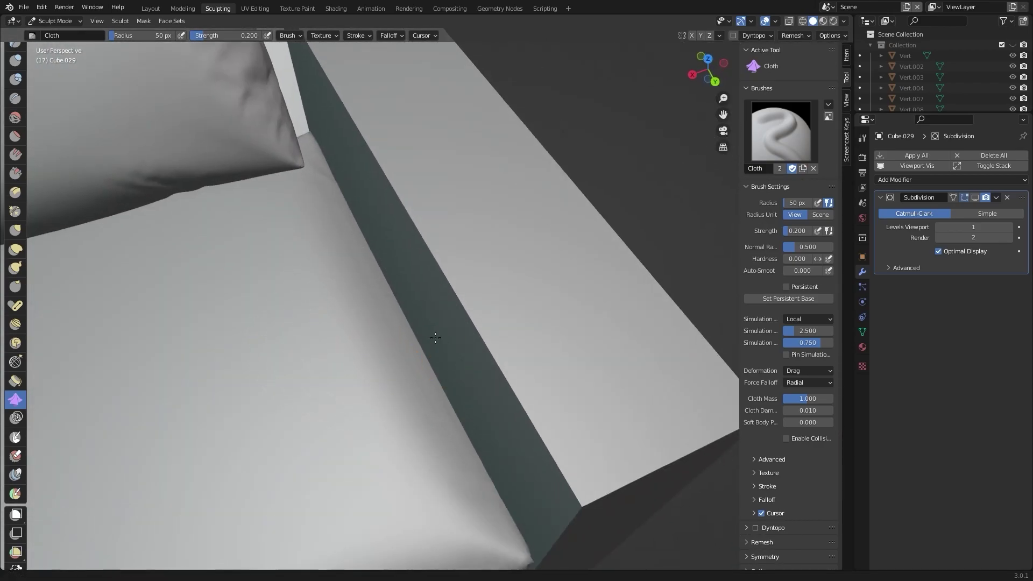
middle_drag(426, 333, 422, 445)
scroll(445, 442, up, 2)
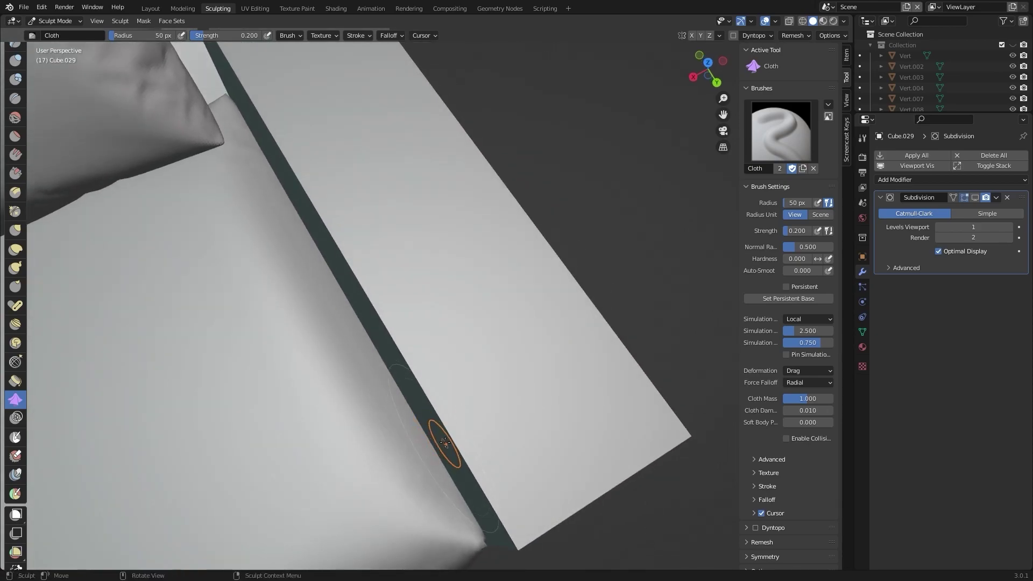
scroll(445, 442, up, 2)
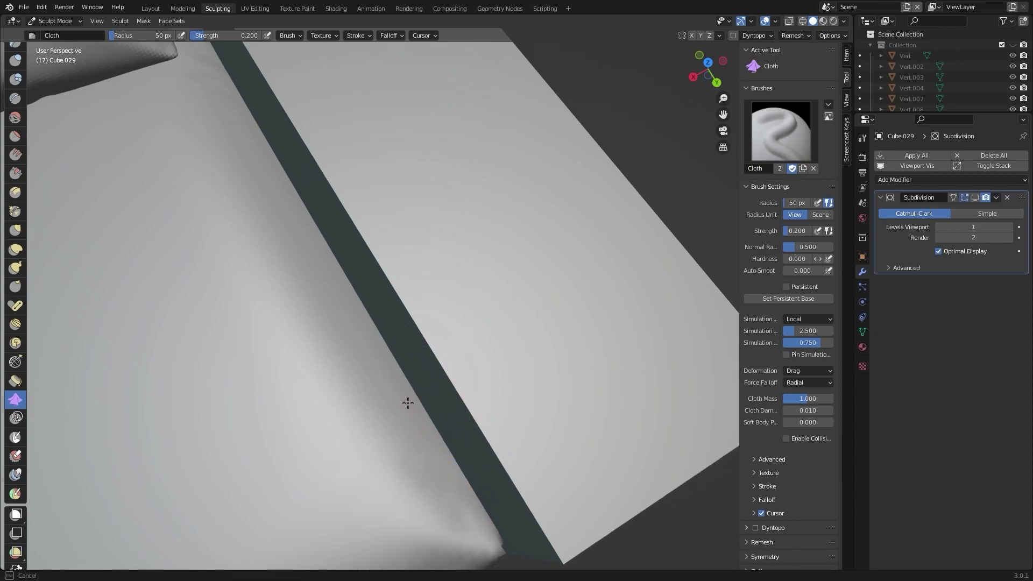
mouse_move(414, 388)
middle_down()
mouse_move(425, 415)
mouse_move(409, 405)
middle_up()
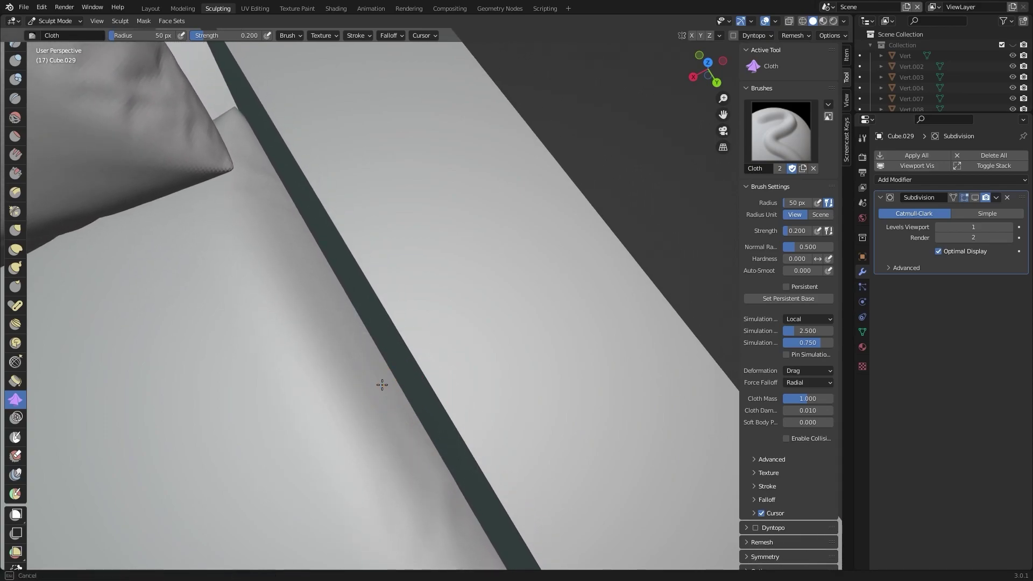
middle_drag(386, 388, 414, 431)
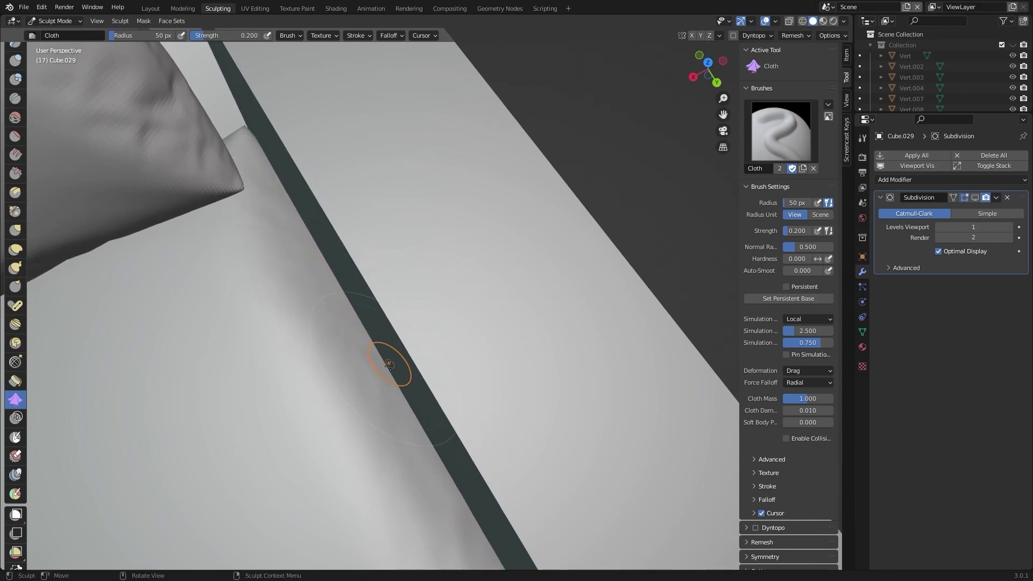
mouse_move(403, 396)
middle_down()
mouse_move(446, 271)
mouse_move(421, 239)
middle_up()
scroll(420, 240, down, 5)
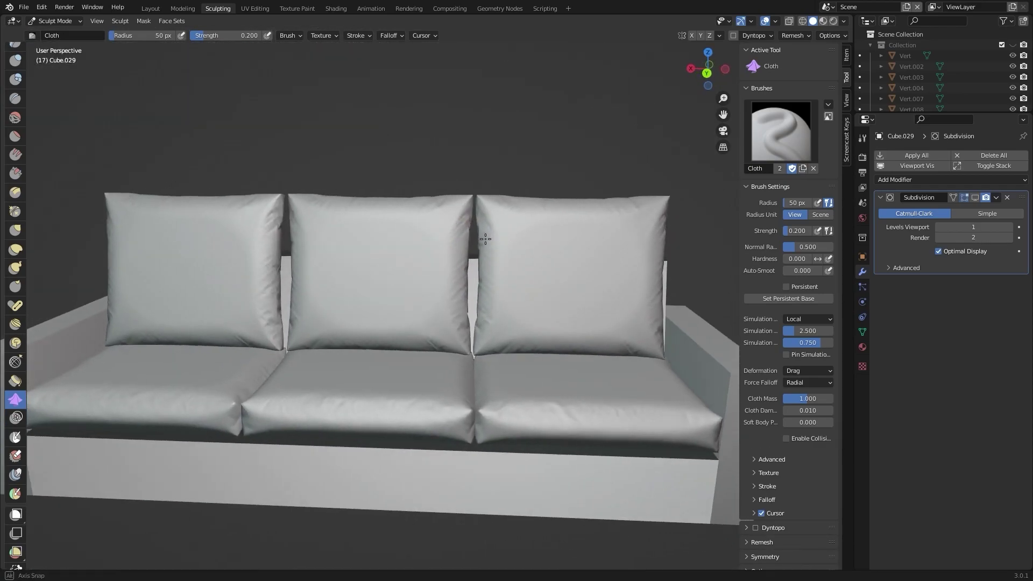
middle_drag(452, 250, 455, 243)
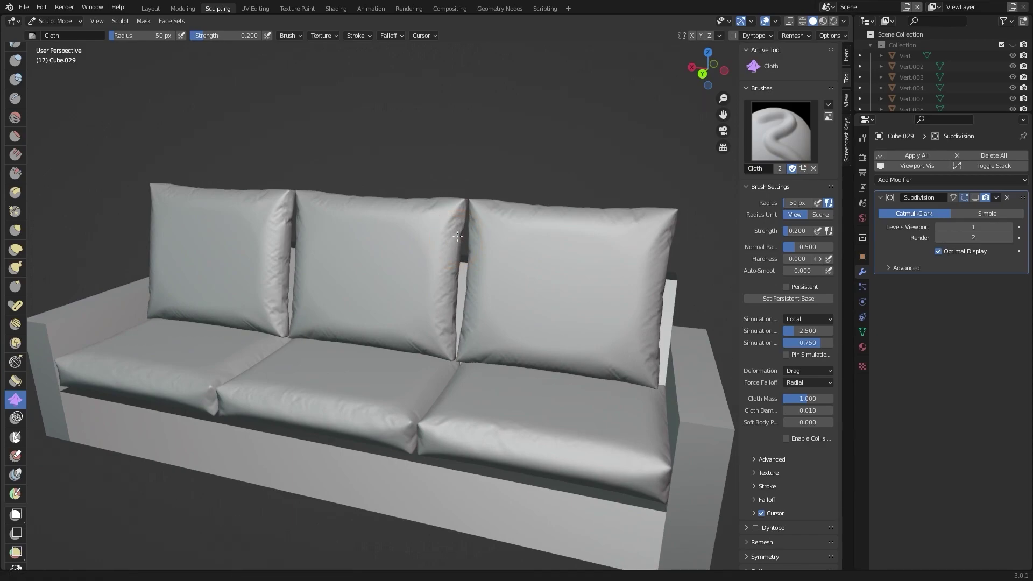
Back in Layout, select the middle back cushion among the three back cushions.
click(151, 8)
scroll(454, 234, down, 5)
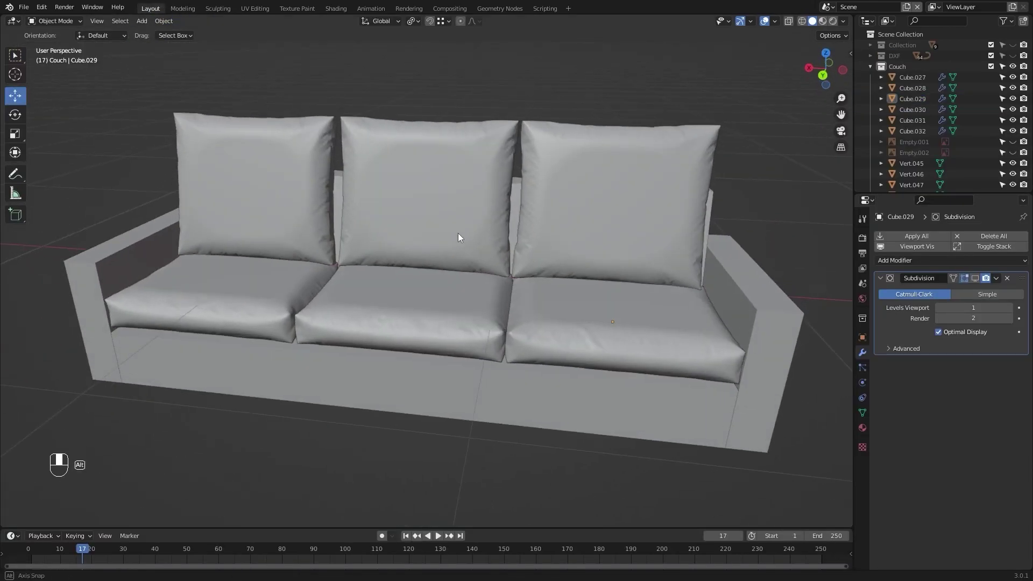
mouse_move(454, 233)
middle_down()
mouse_move(424, 224)
mouse_move(439, 228)
middle_up()
click(439, 232)
middle_drag(588, 301, 456, 262)
scroll(323, 160, up, 3)
scroll(363, 137, up, 2)
scroll(363, 138, down, 3)
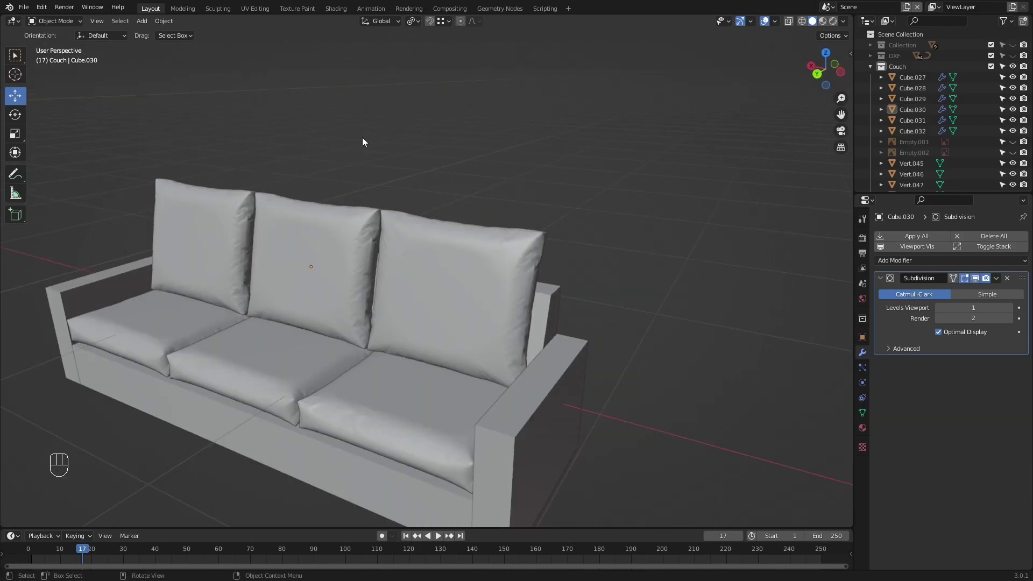
middle_drag(362, 138, 383, 140)
click(466, 246)
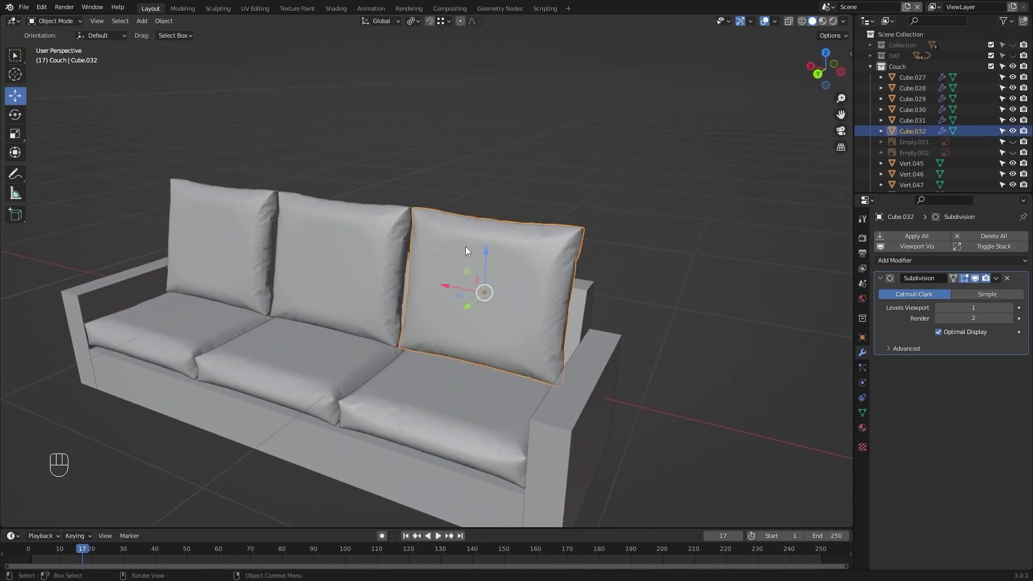
click(240, 223)
click(359, 237)
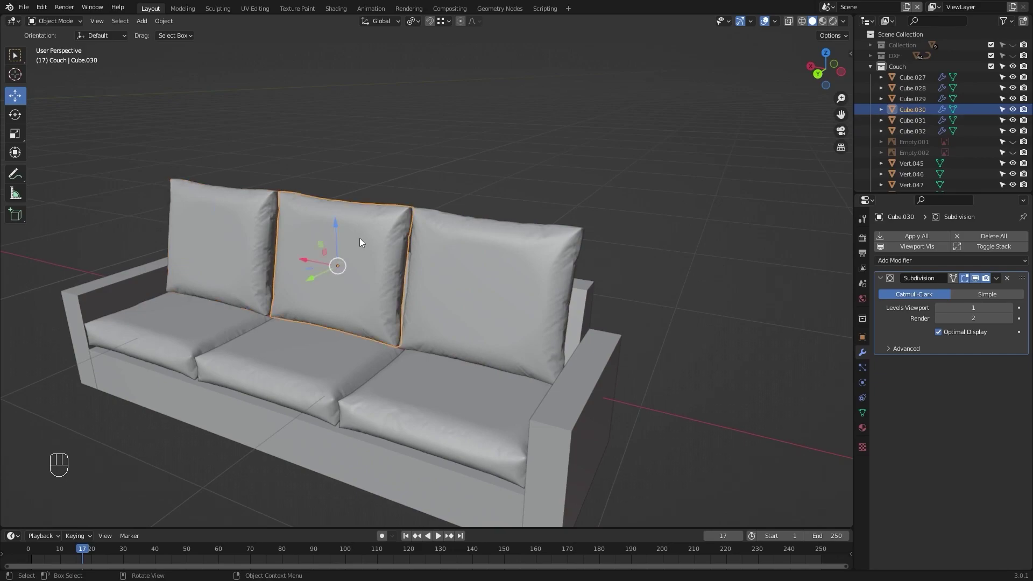
Apply the middle back cushion's scale with Ctrl+A.
scroll(360, 238, up, 2)
mouse_move(360, 238)
middle_down()
mouse_move(298, 231)
mouse_move(305, 248)
middle_up()
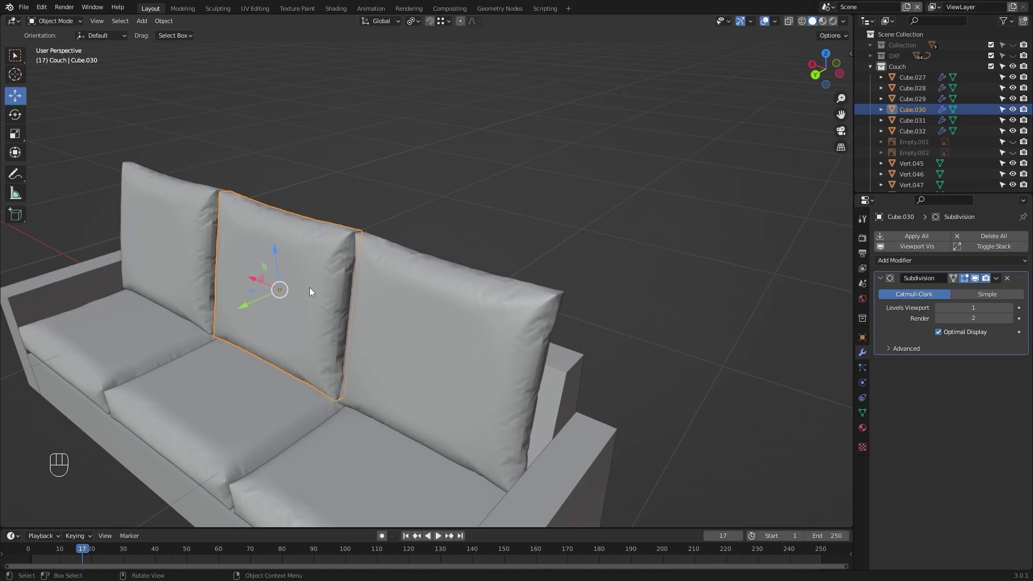
scroll(307, 290, up, 1)
scroll(311, 289, up, 1)
scroll(324, 260, up, 2)
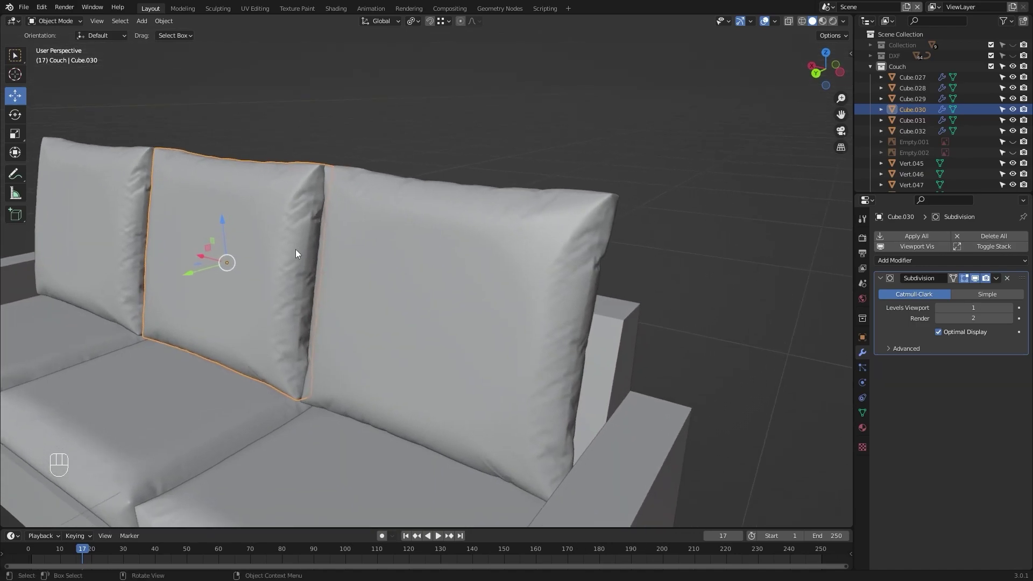
key(ctrl+a)
click(257, 191)
shift+middle_drag(248, 134, 254, 153)
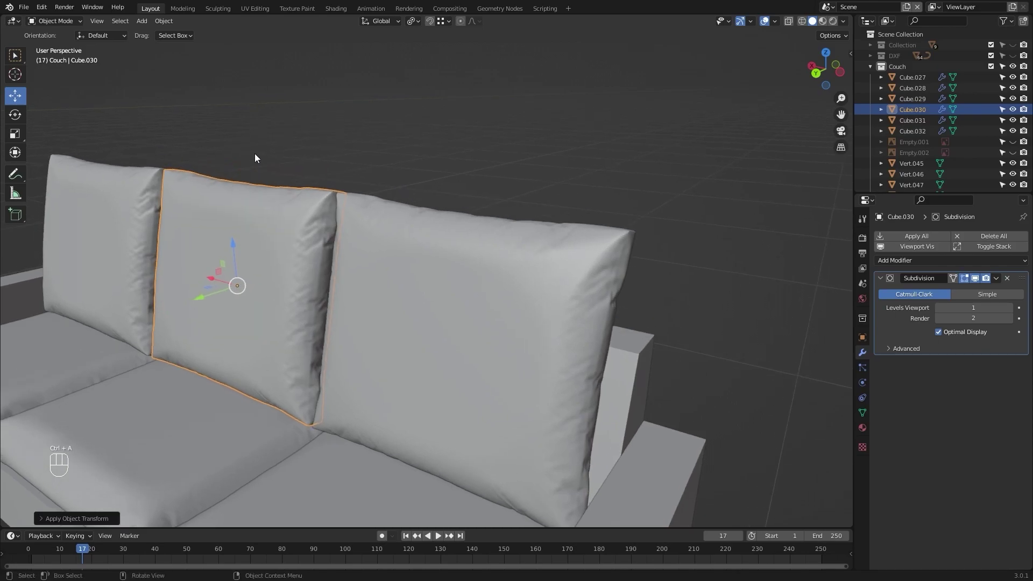
Switch to the middle back cushion and wrinkle its side edge with the Cloth brush.
click(223, 9)
scroll(269, 110, up, 3)
scroll(331, 168, up, 2)
middle_drag(331, 168, 346, 188)
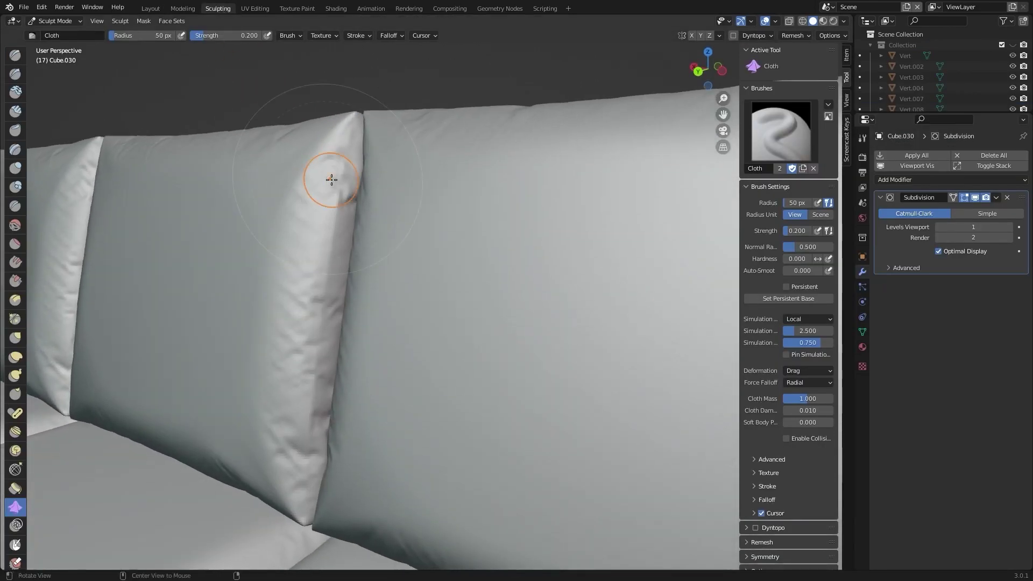
mouse_move(346, 188)
mouse_down()
mouse_move(355, 187)
mouse_move(336, 288)
mouse_up()
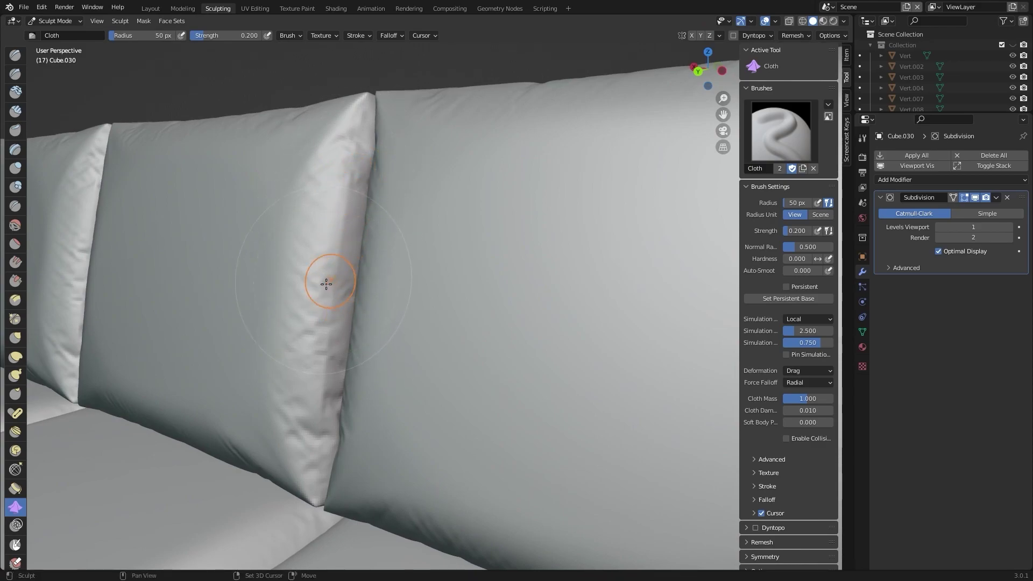
drag(335, 397, 307, 434)
Add more cloth wrinkles further down the middle cushion's side edge.
shift+middle_drag(342, 310, 350, 346)
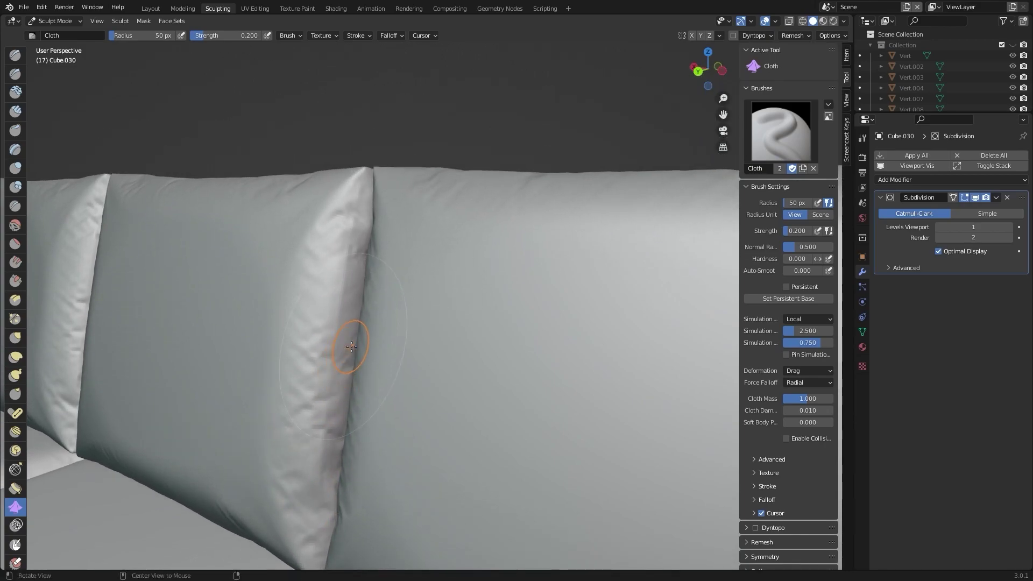
shift+middle_drag(353, 307, 314, 220)
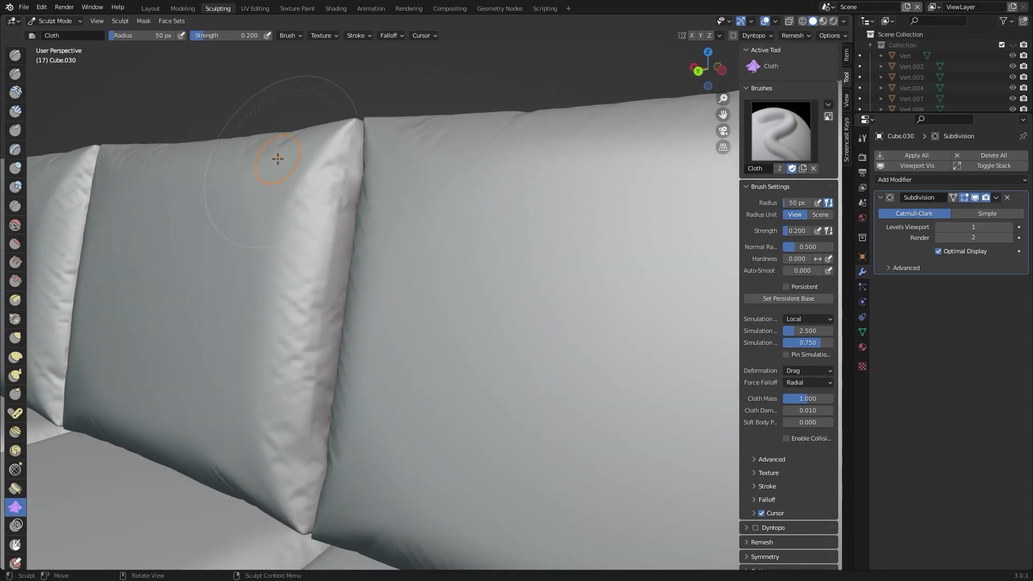
mouse_move(337, 208)
mouse_down()
mouse_move(334, 191)
mouse_move(331, 291)
mouse_up()
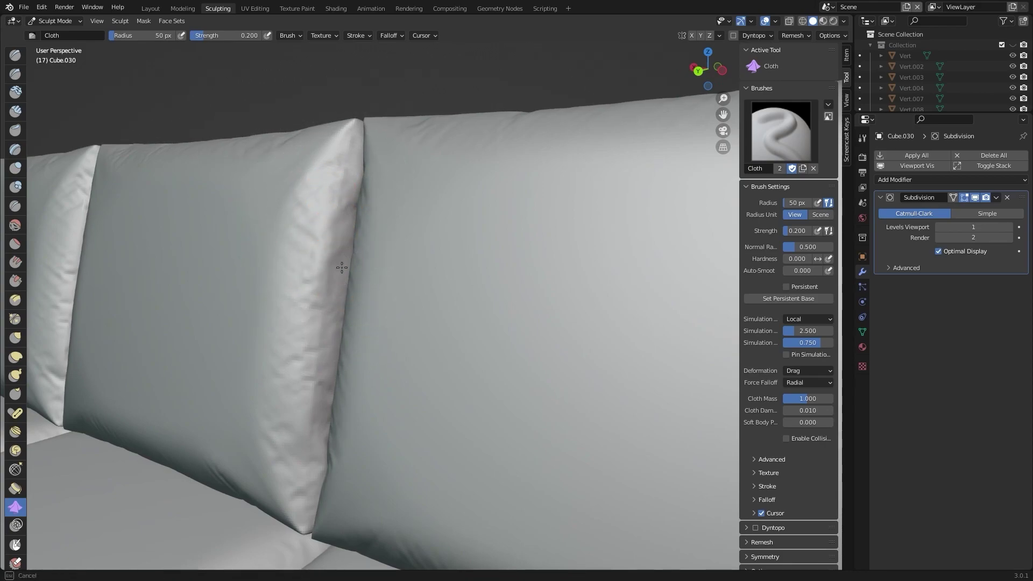
drag(346, 254, 326, 355)
scroll(328, 253, up, 1)
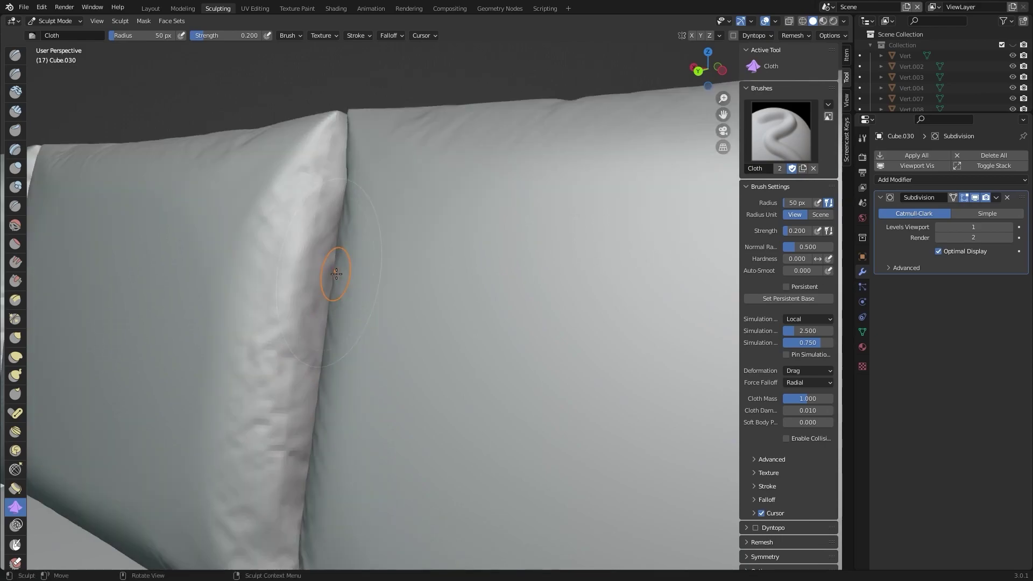
scroll(280, 257, up, 2)
drag(254, 258, 282, 258)
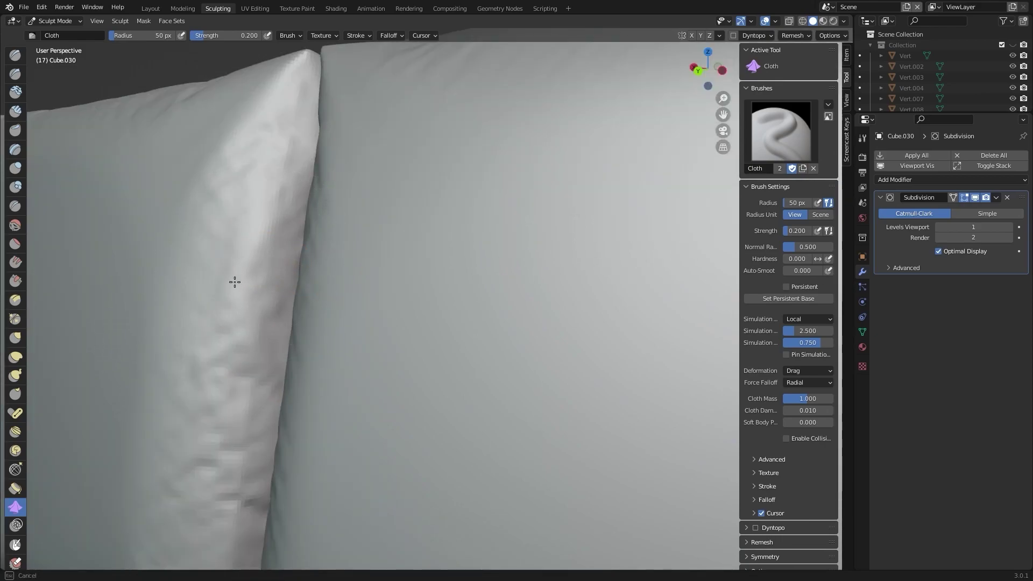
scroll(234, 282, down, 3)
scroll(300, 295, up, 1)
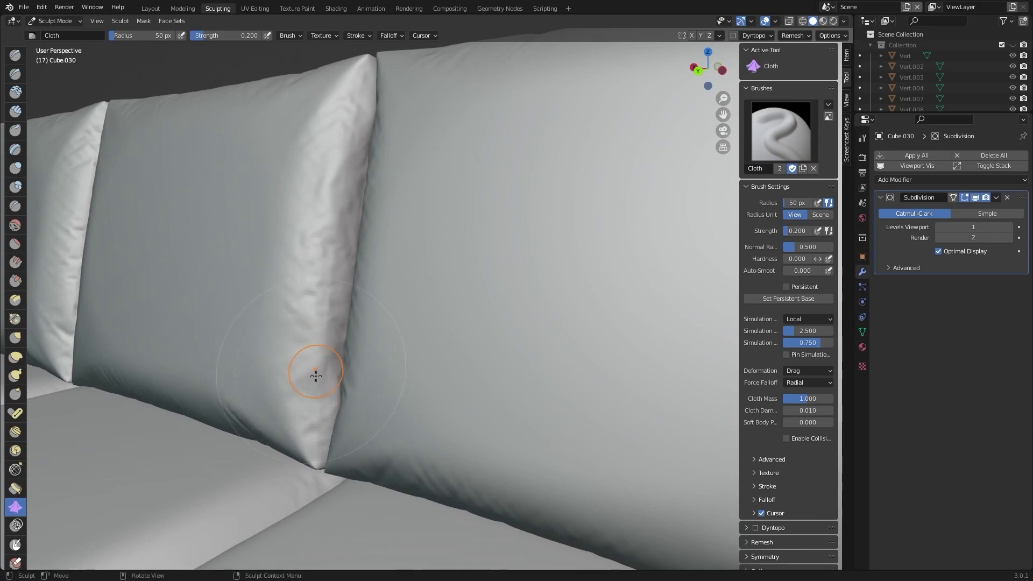
Wrinkle the cushion's corner and left top edge from a low angle.
middle_drag(315, 379, 323, 306)
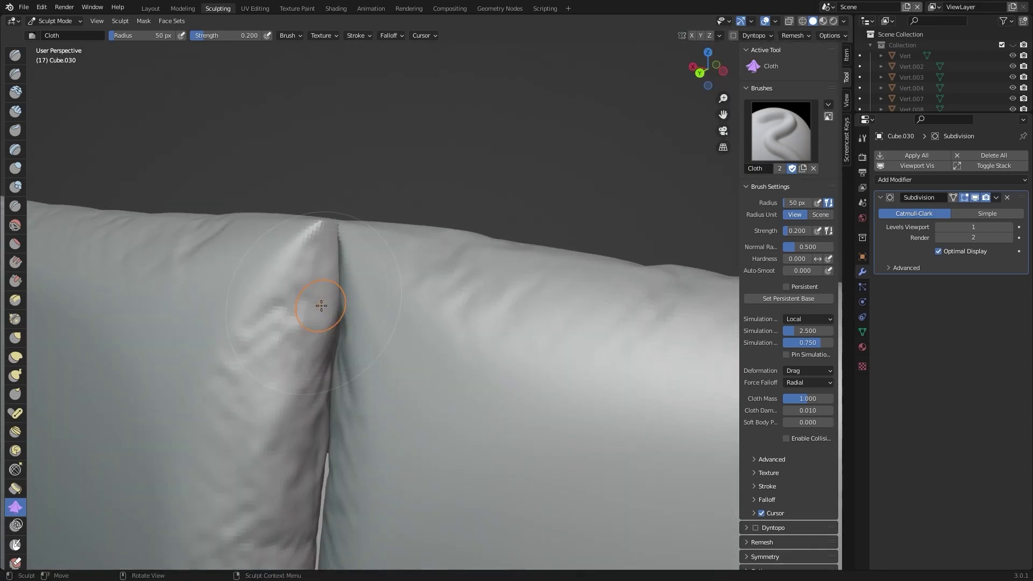
drag(323, 305, 310, 246)
mouse_move(284, 250)
middle_down()
mouse_move(387, 237)
mouse_move(565, 265)
middle_up()
drag(565, 266, 575, 263)
drag(195, 358, 302, 350)
mouse_move(162, 398)
mouse_down()
mouse_move(143, 410)
mouse_move(273, 362)
mouse_up()
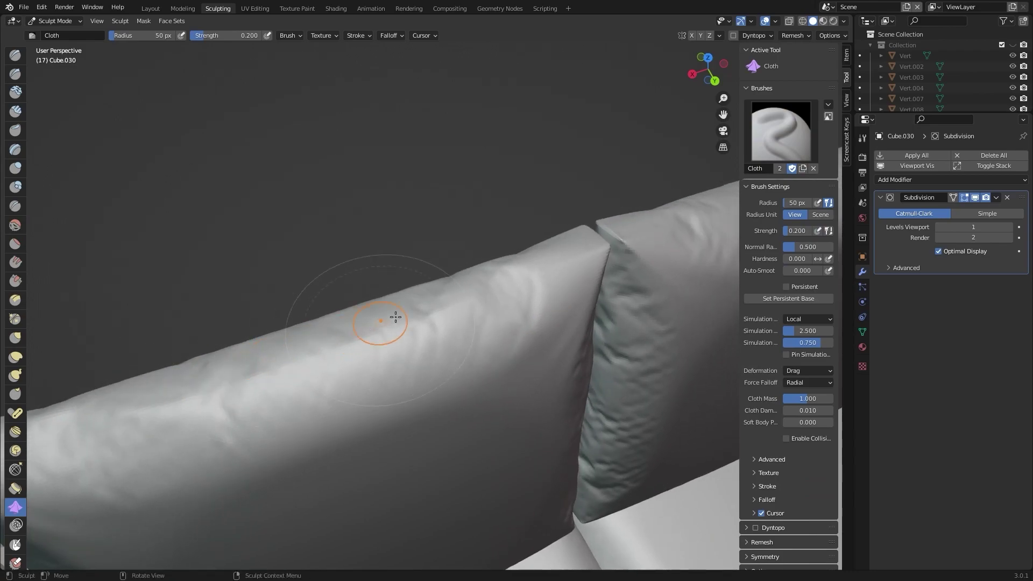
Run soft cloth wrinkles along the cushion's top ridge toward the neighbouring cushion.
drag(395, 318, 346, 339)
drag(422, 307, 569, 268)
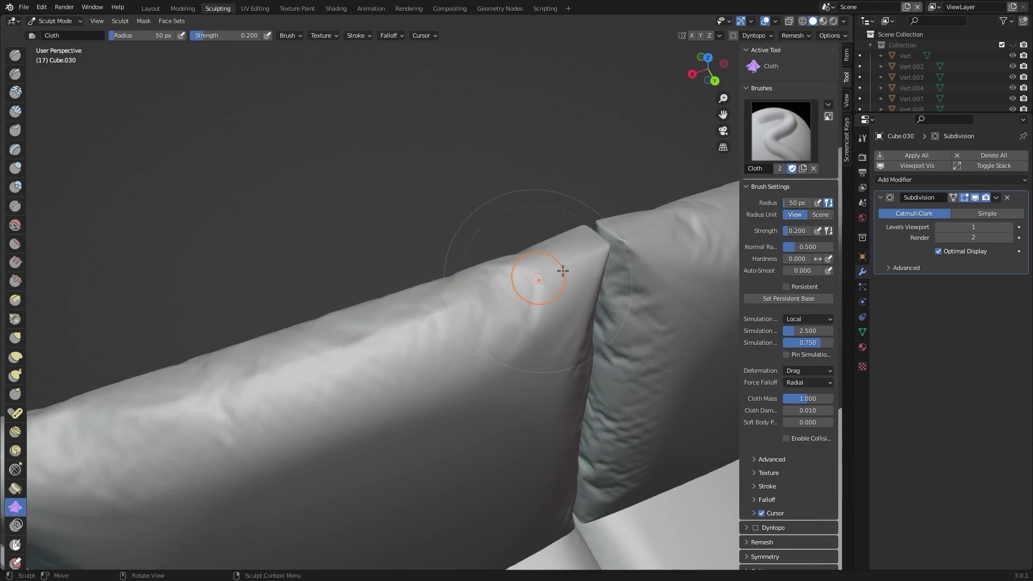
drag(392, 323, 411, 315)
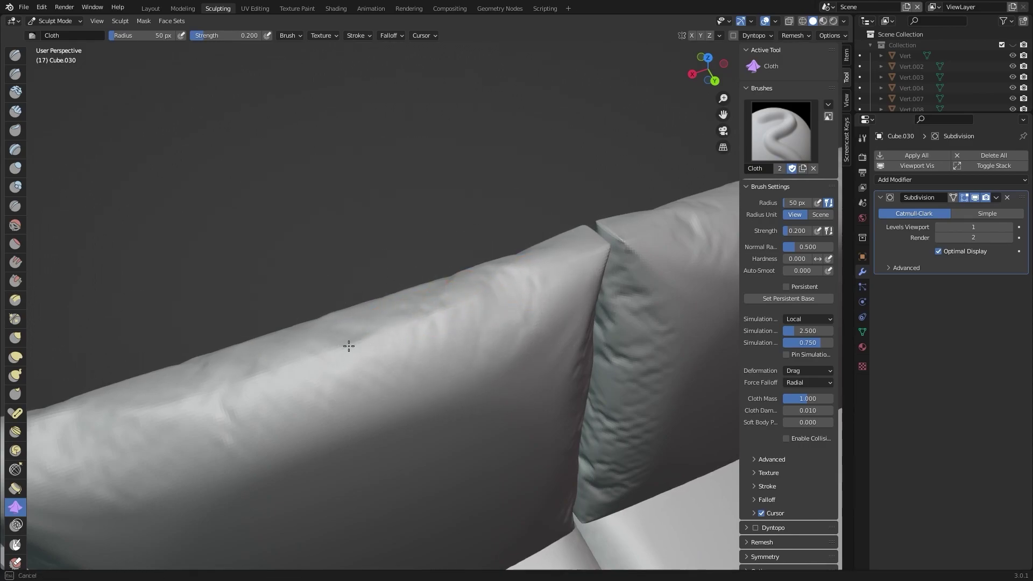
drag(318, 347, 422, 311)
mouse_move(422, 311)
middle_down()
mouse_move(335, 381)
mouse_move(342, 346)
mouse_move(302, 277)
mouse_move(375, 278)
middle_up()
scroll(303, 277, up, 3)
mouse_move(347, 344)
mouse_down()
mouse_move(368, 340)
mouse_move(357, 265)
mouse_move(380, 357)
mouse_move(375, 386)
mouse_up()
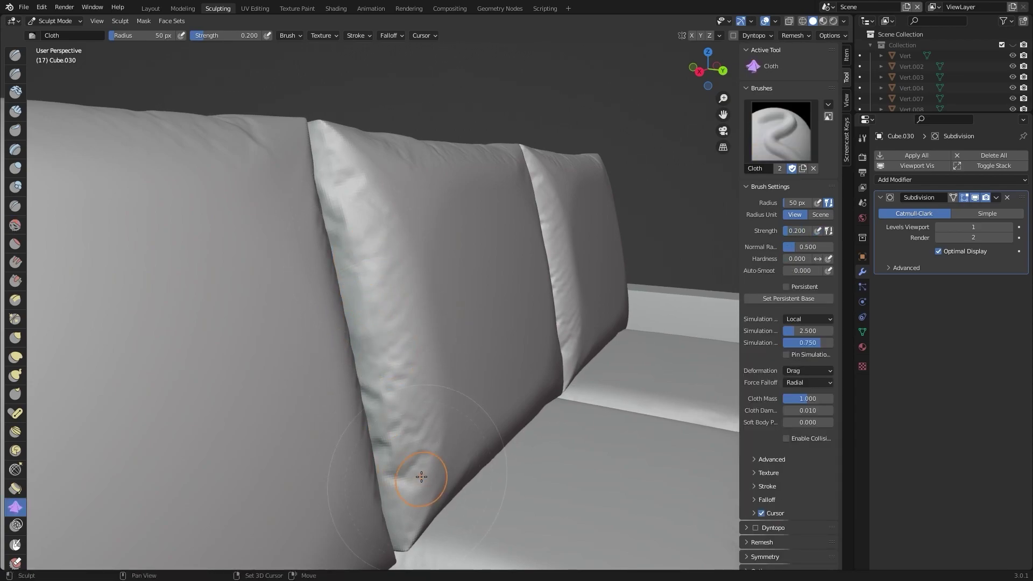
Reshape and add cloth wrinkles along the middle cushion's lower left edge.
mouse_move(418, 477)
mouse_down()
mouse_move(388, 488)
mouse_move(407, 518)
mouse_move(392, 364)
mouse_move(344, 295)
mouse_move(353, 211)
mouse_move(322, 154)
mouse_up()
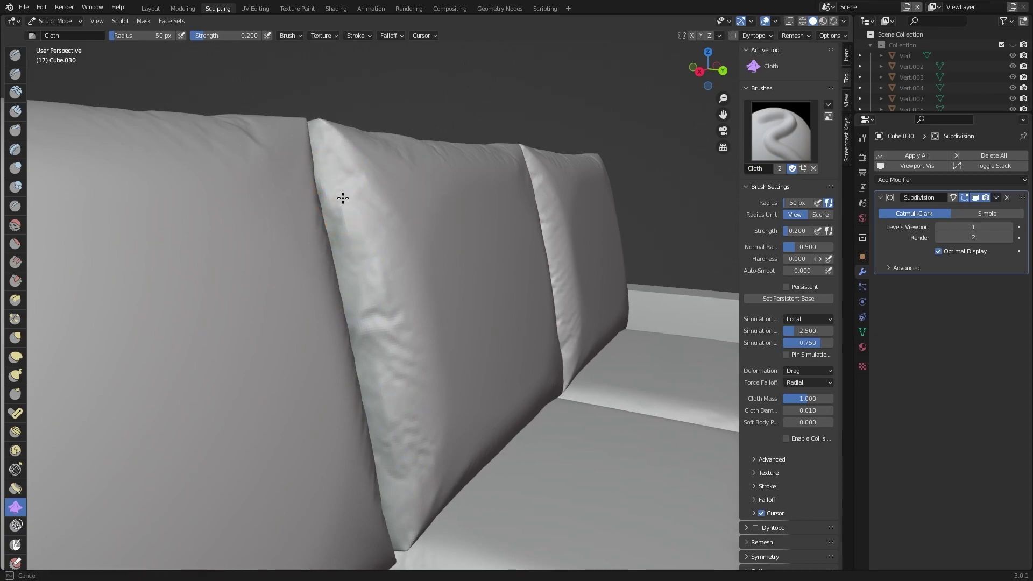
drag(350, 213, 350, 230)
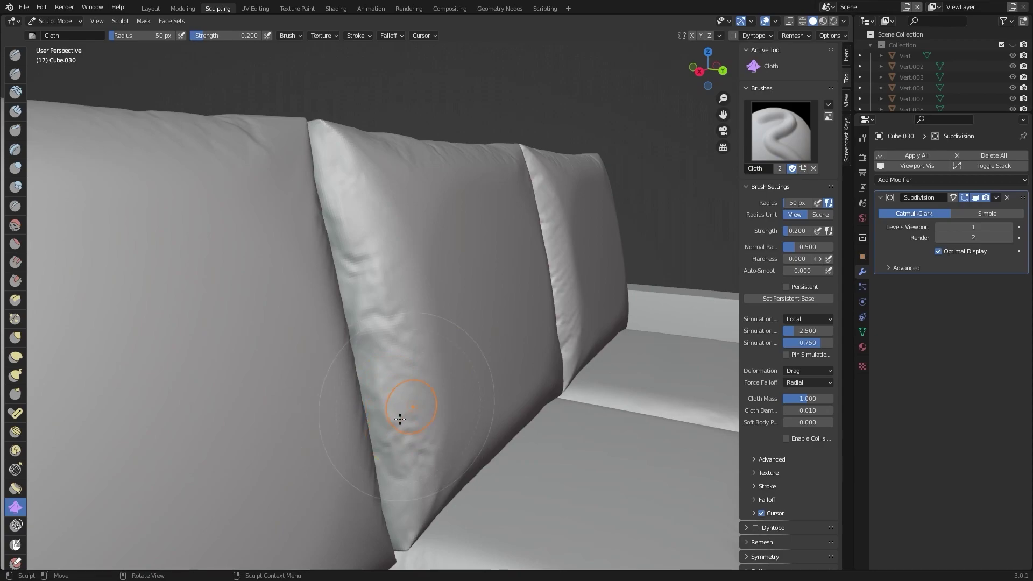
drag(403, 516, 409, 517)
Wrinkle the cushion's bottom seam from the left across to the right corner.
mouse_move(502, 335)
middle_down()
mouse_move(410, 292)
mouse_move(432, 249)
mouse_move(272, 353)
middle_up()
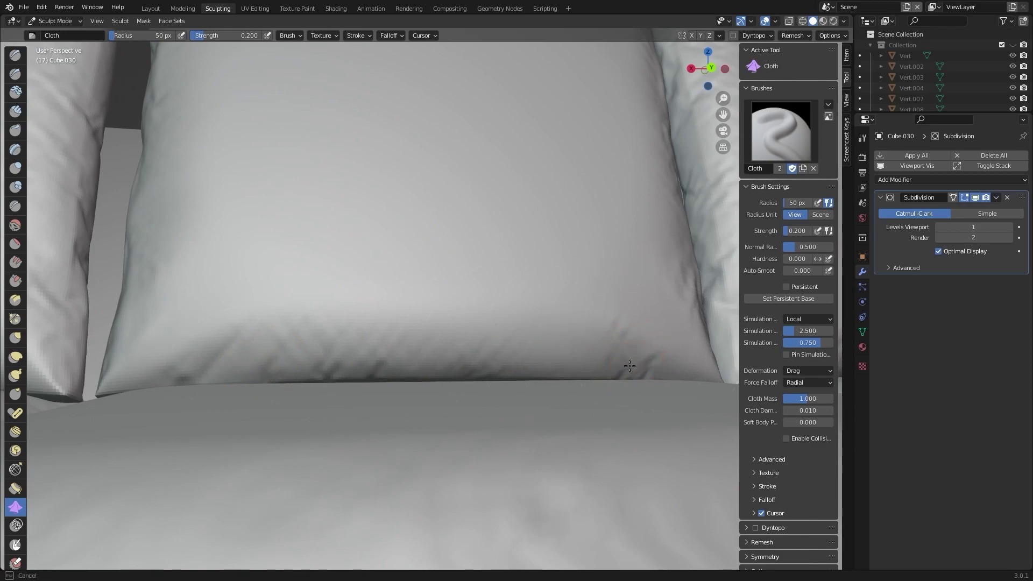
drag(629, 372, 366, 381)
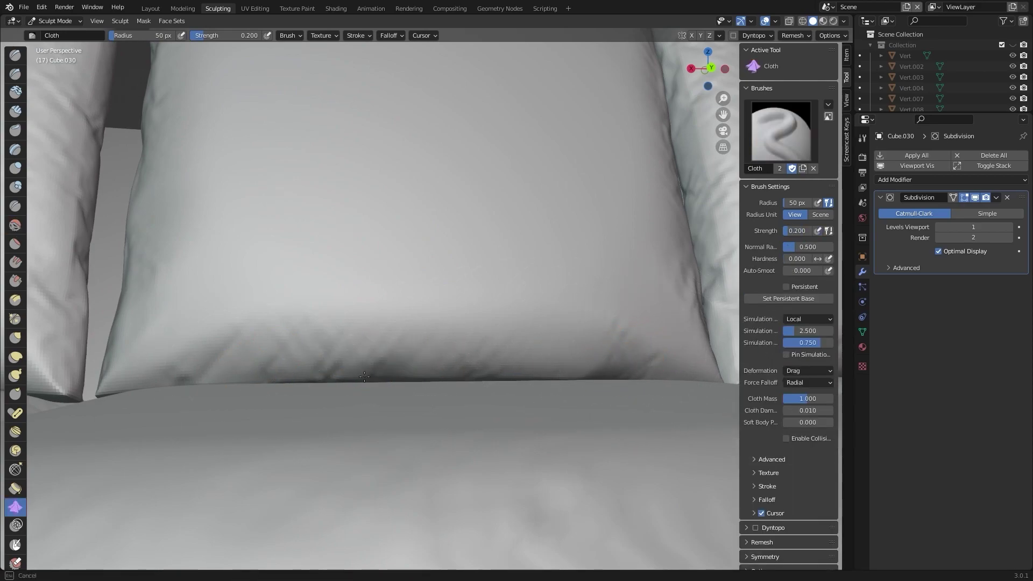
drag(245, 366, 206, 374)
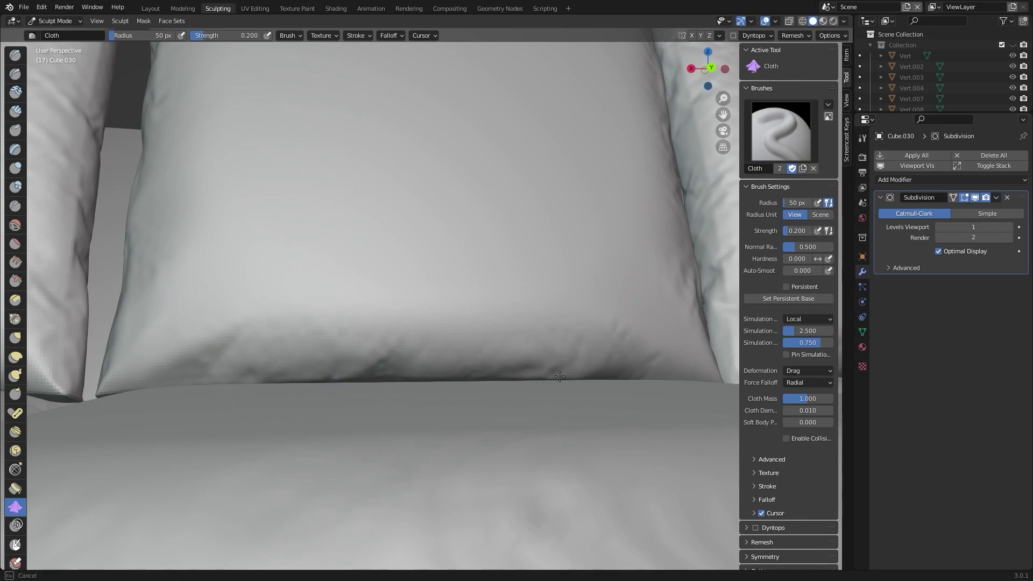
drag(578, 362, 677, 362)
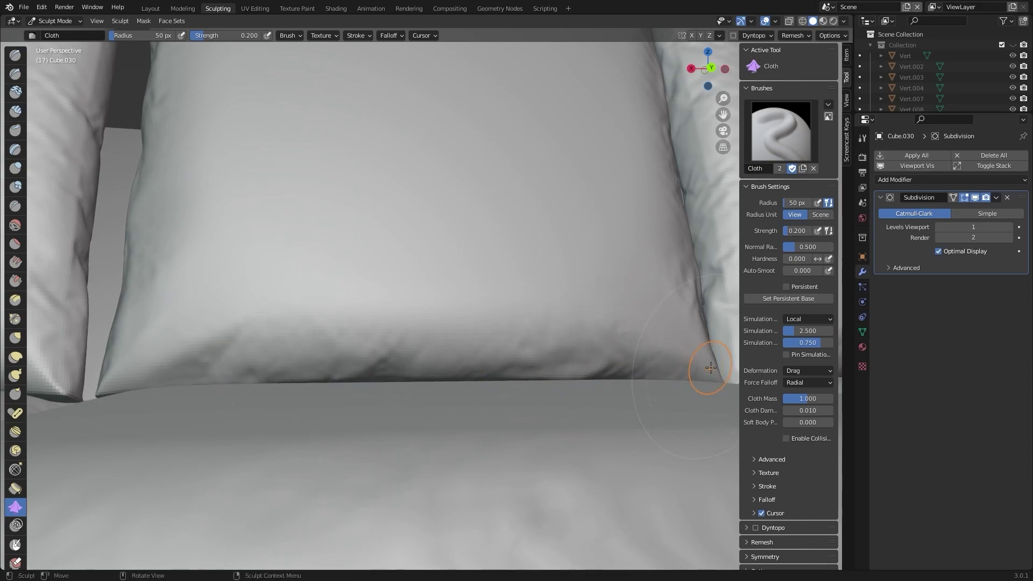
Orbit and zoom around the whole couch to review the wrinkles.
middle_drag(680, 315, 612, 344)
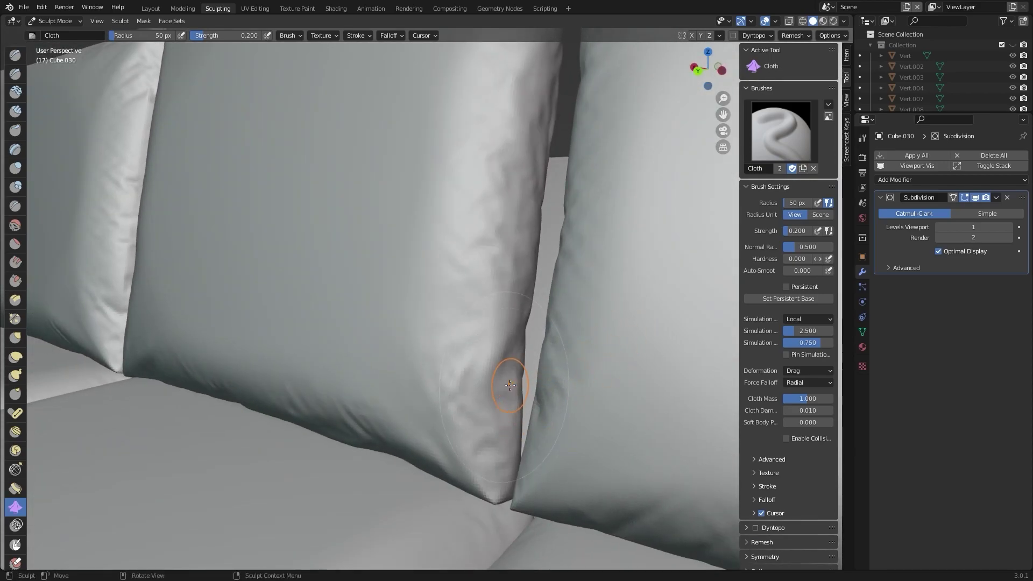
scroll(510, 385, down, 5)
mouse_move(492, 312)
middle_down()
mouse_move(473, 295)
mouse_move(410, 300)
mouse_move(423, 313)
mouse_move(473, 272)
mouse_move(431, 238)
mouse_move(422, 258)
mouse_move(468, 235)
mouse_move(440, 232)
mouse_move(456, 246)
mouse_move(386, 215)
middle_up()
scroll(423, 312, up, 5)
scroll(423, 313, down, 5)
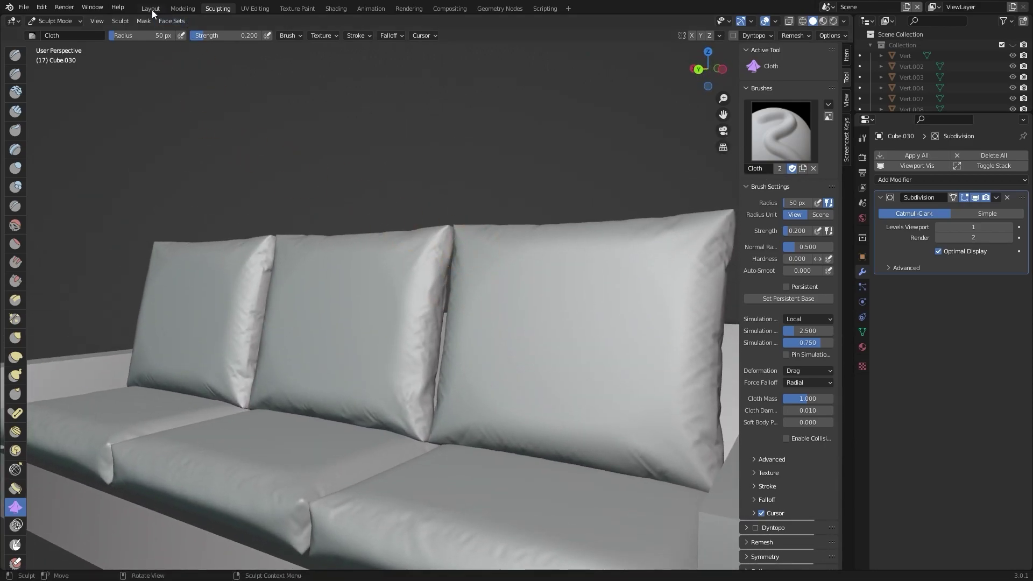
Select the right back cushion Cube.032 in Layout and apply its scale with Ctrl+A.
click(151, 8)
alt+middle_click(451, 221)
click(373, 201)
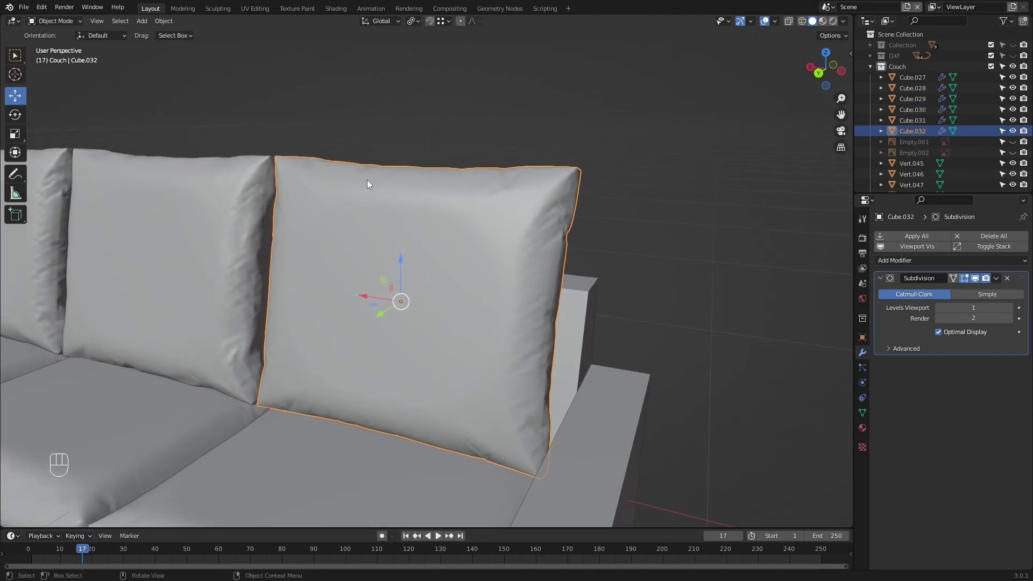
click(218, 8)
mouse_move(519, 272)
middle_down()
mouse_move(641, 288)
mouse_move(497, 262)
middle_up()
key(KP_Decimal)
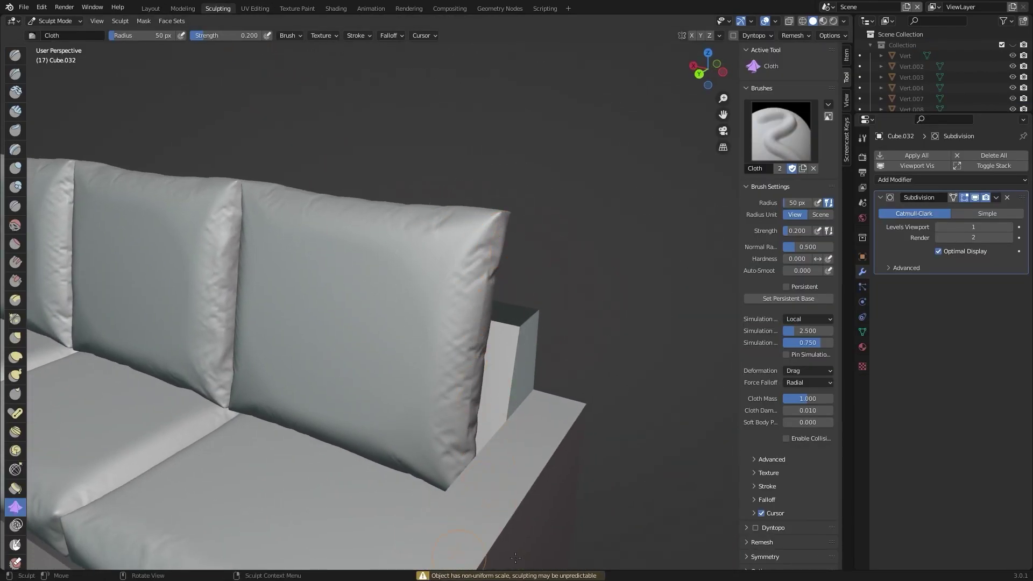
click(148, 8)
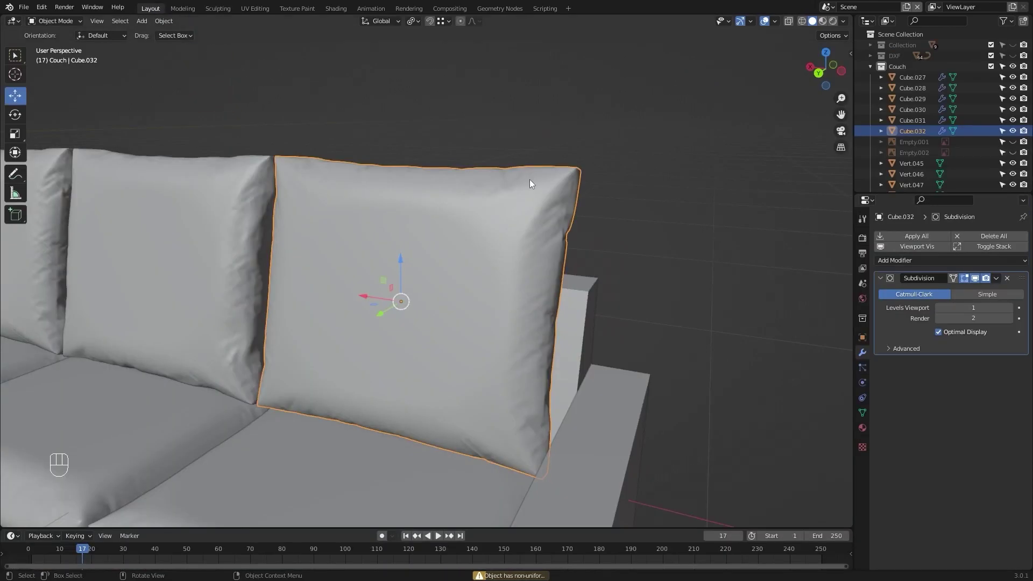
key(ctrl+a)
click(531, 179)
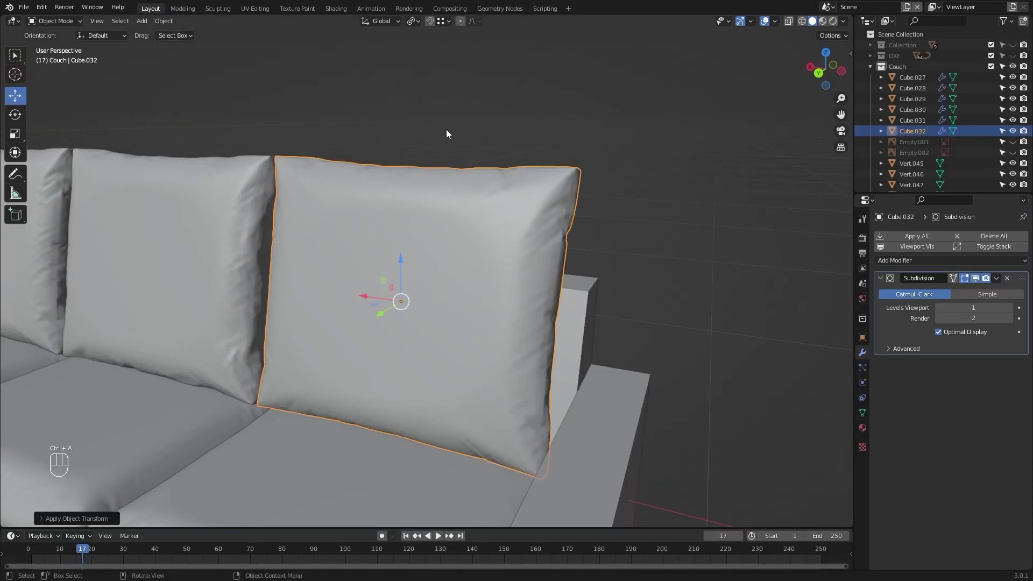
Cloth-brush wrinkles onto the right back cushion's upper side edge and top corner.
click(222, 9)
mouse_move(553, 203)
middle_down()
mouse_move(491, 210)
mouse_move(486, 231)
mouse_move(397, 244)
mouse_move(443, 196)
middle_up()
mouse_move(420, 170)
mouse_down()
mouse_move(410, 131)
mouse_move(444, 95)
mouse_up()
mouse_move(375, 263)
middle_down()
mouse_move(404, 249)
mouse_move(541, 325)
mouse_move(544, 351)
middle_up()
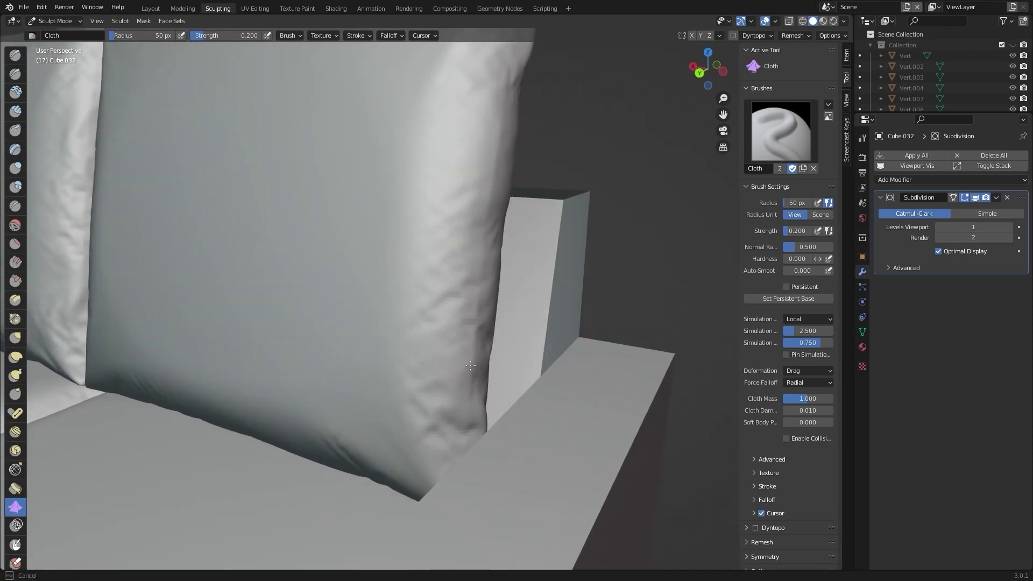
middle_drag(468, 213, 357, 184)
mouse_move(357, 185)
mouse_down()
mouse_move(397, 204)
mouse_move(414, 131)
mouse_up()
Reshape wrinkles along the edge beside the armrest, inner side edge and lower corner.
mouse_move(387, 260)
mouse_down()
mouse_move(380, 242)
mouse_move(380, 285)
mouse_up()
scroll(377, 269, up, 2)
drag(409, 321, 417, 350)
scroll(425, 279, up, 3)
mouse_move(426, 277)
shift+middle_down()
mouse_move(539, 280)
mouse_move(478, 359)
shift+middle_up()
scroll(478, 359, down, 2)
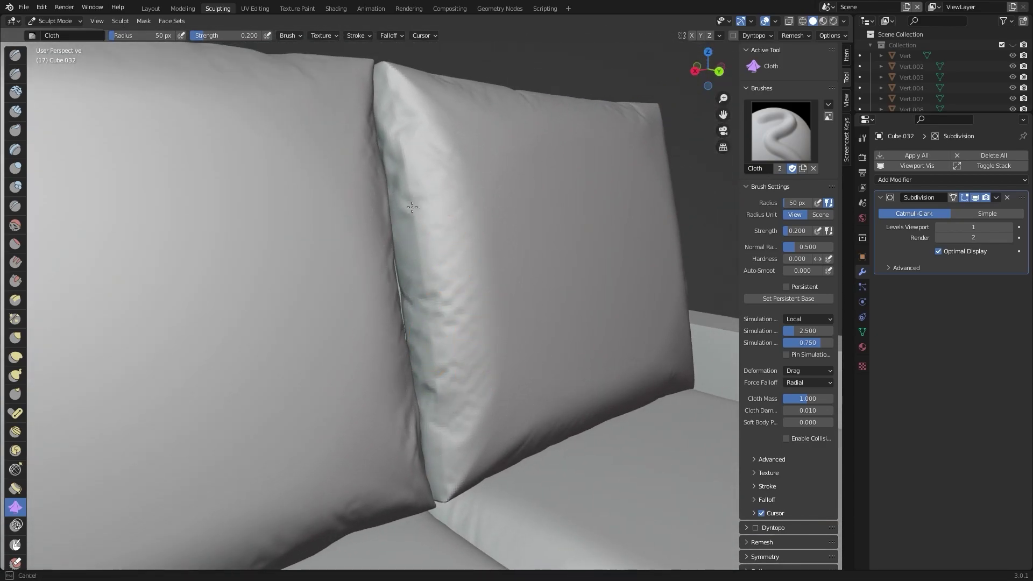
drag(419, 326, 426, 287)
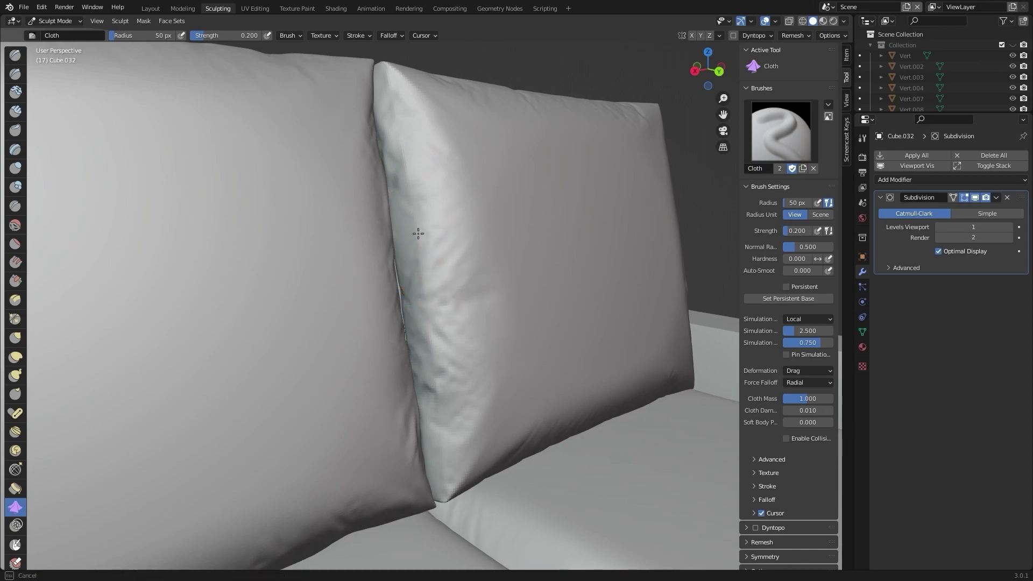
drag(410, 137, 394, 131)
drag(438, 409, 445, 465)
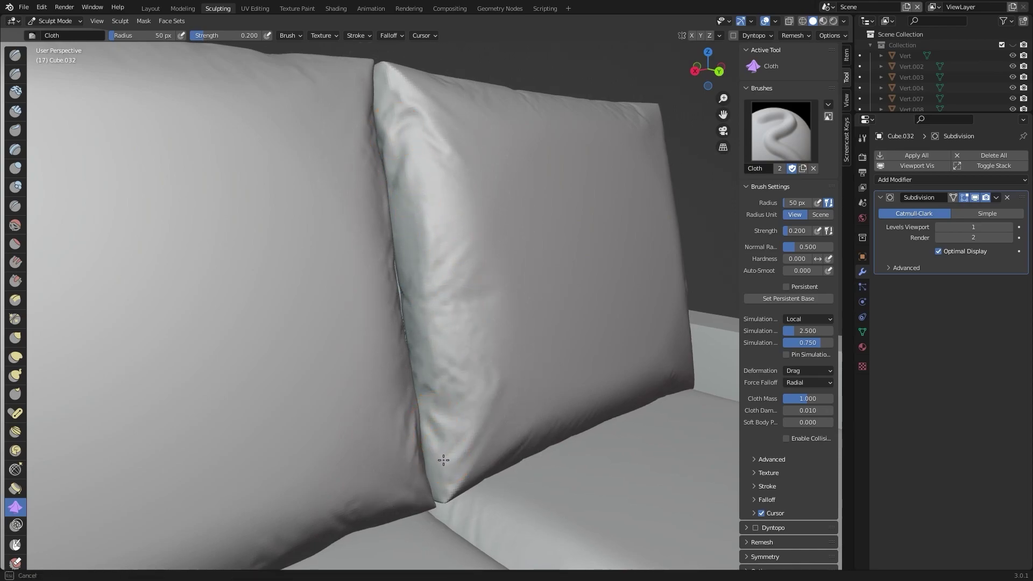
key(ctrl+KP_1)
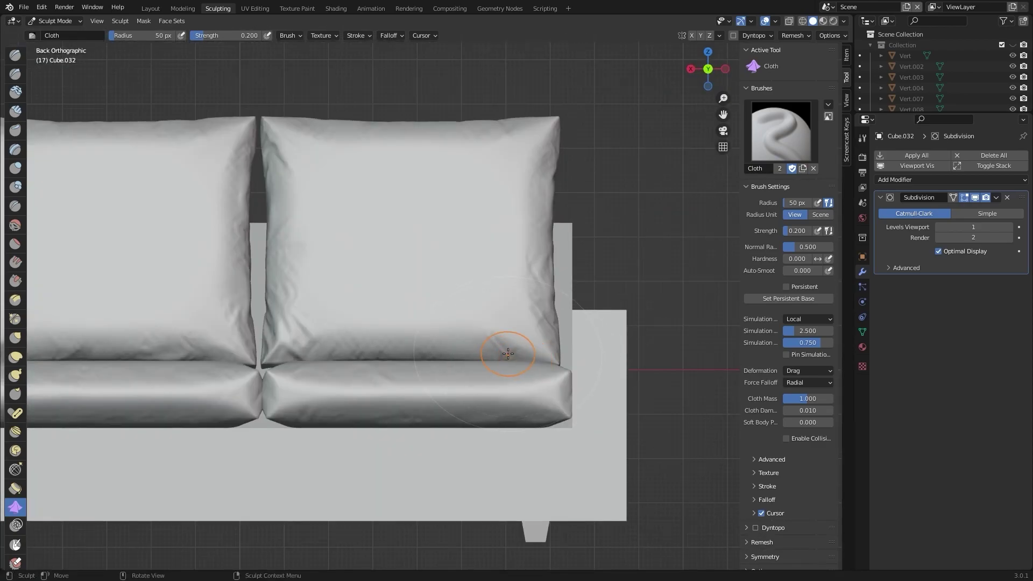
Wrinkle the right back cushion's lower crease from the back view.
scroll(494, 358, up, 4)
shift+middle_drag(494, 359, 511, 329)
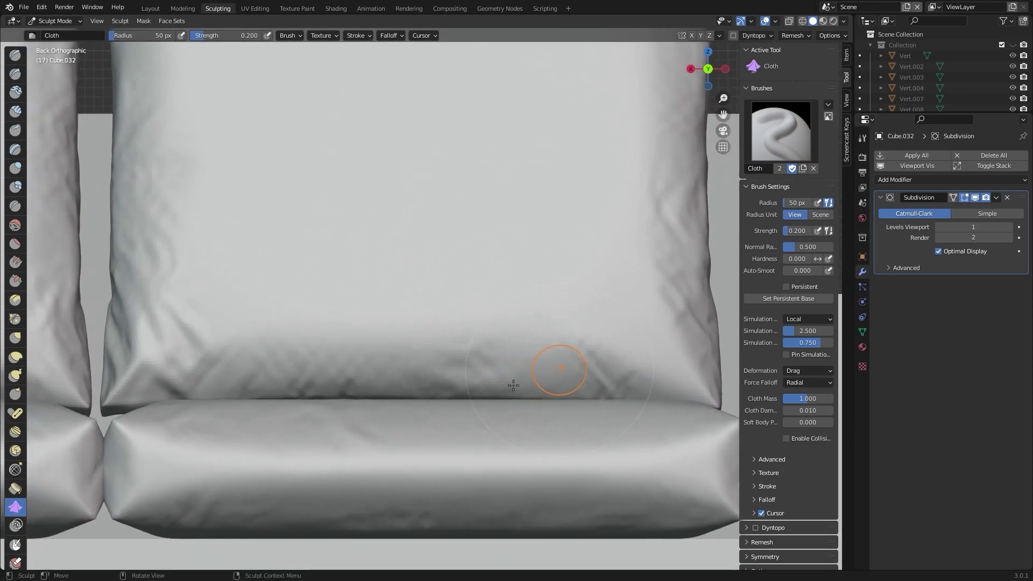
drag(507, 374, 229, 388)
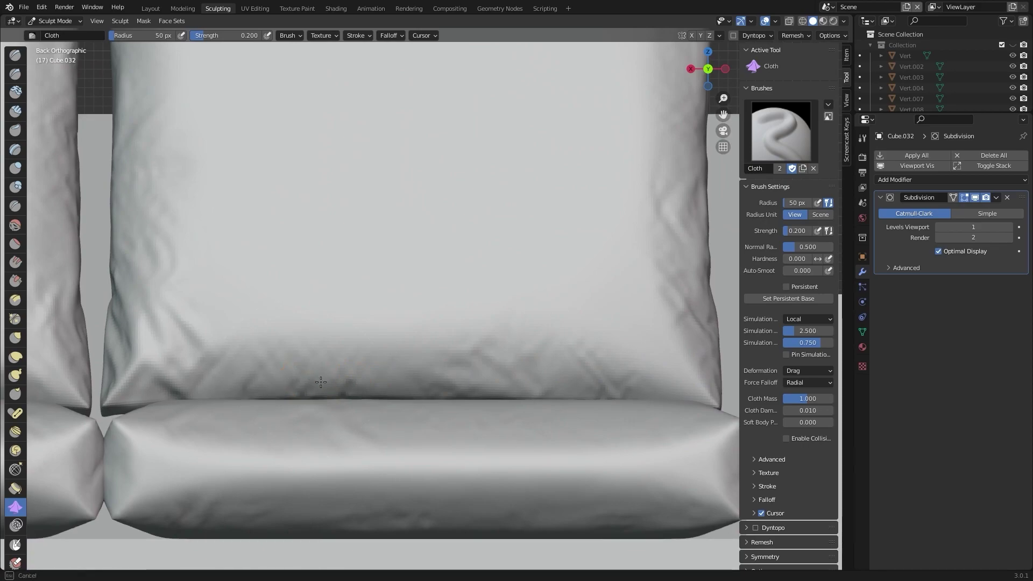
scroll(512, 303, down, 5)
Smooth out the dark rough creasing along the cushion's top with Shift.
mouse_move(512, 302)
middle_down()
mouse_move(489, 261)
mouse_move(512, 279)
mouse_move(495, 274)
mouse_move(482, 226)
mouse_move(538, 274)
mouse_move(623, 296)
middle_up()
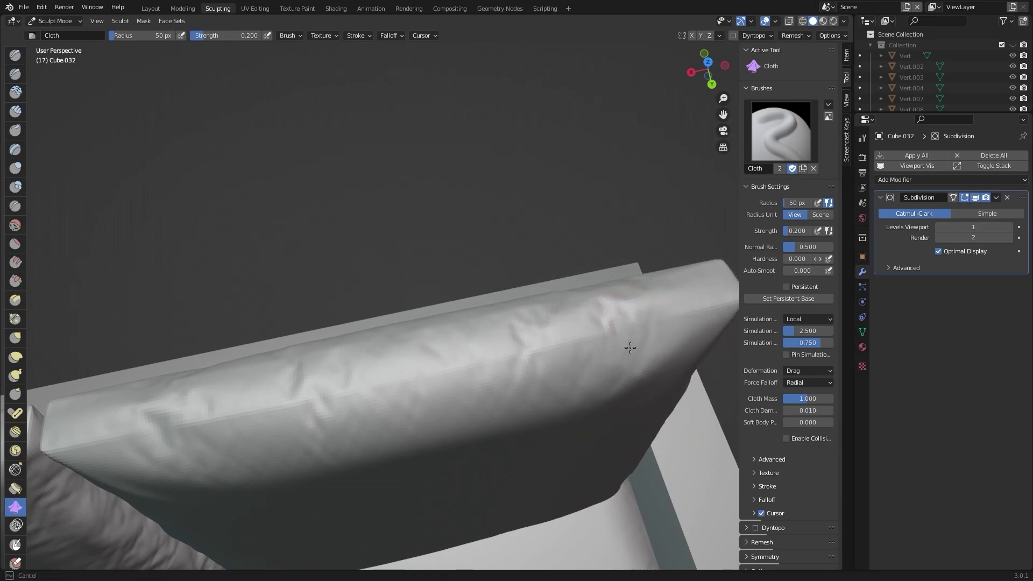
key(shift)
key(shift)
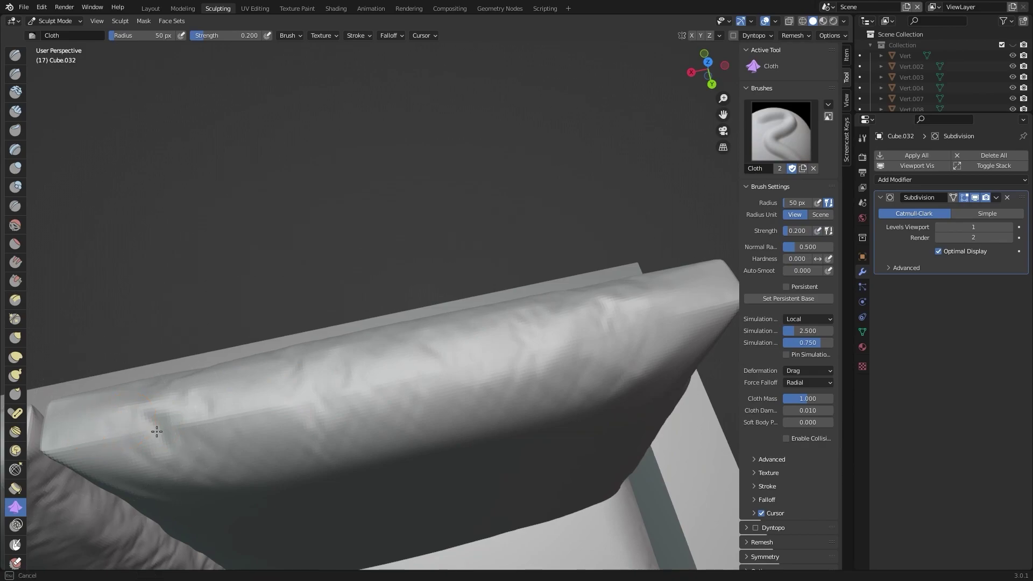
drag(167, 428, 152, 425)
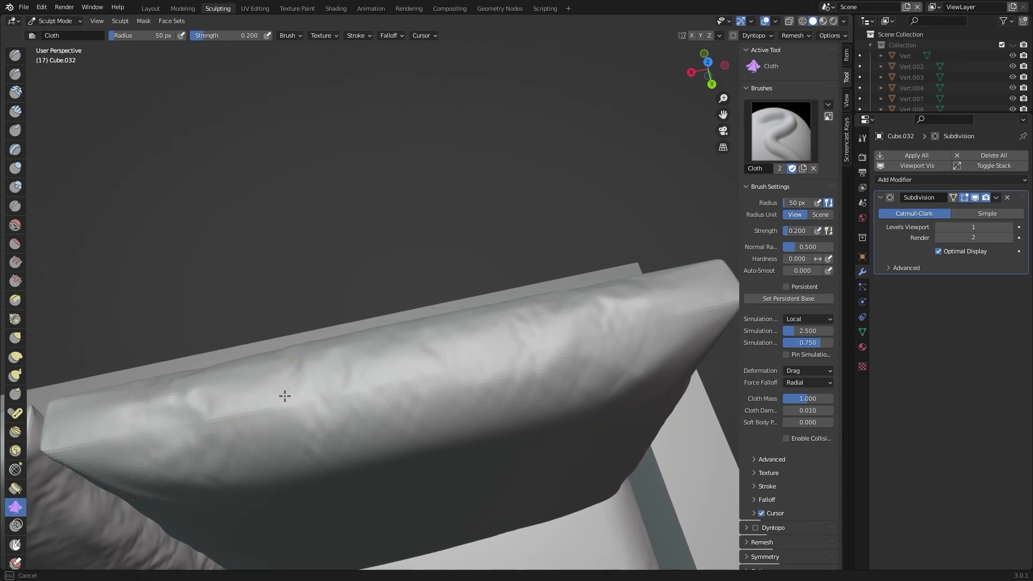
drag(483, 372, 539, 341)
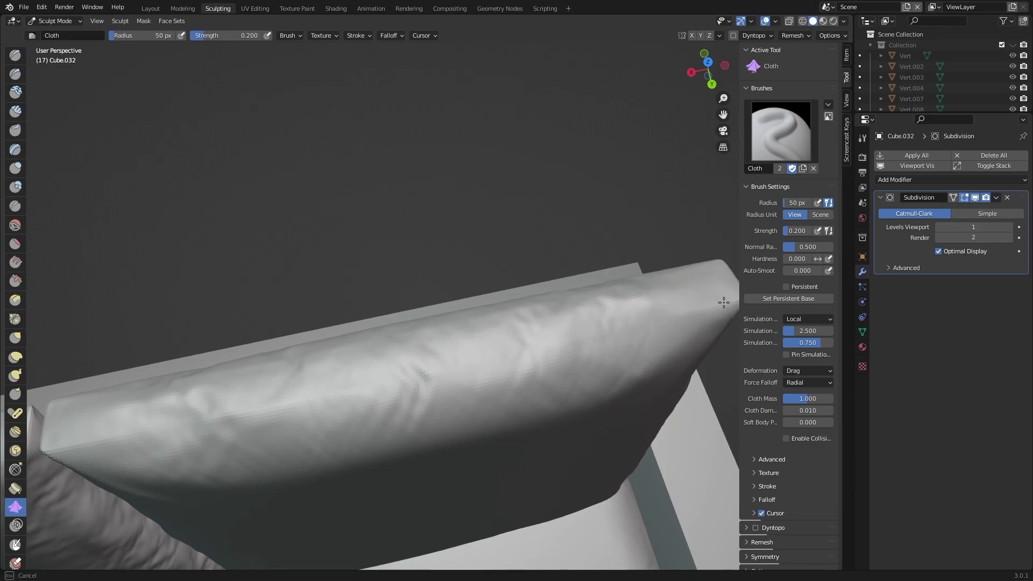
mouse_move(723, 302)
shift+middle_down()
mouse_move(531, 293)
mouse_move(295, 301)
mouse_move(341, 306)
shift+middle_up()
Add cloth wrinkles to the cushion's corner.
mouse_move(401, 293)
mouse_down()
mouse_move(424, 289)
mouse_move(374, 318)
mouse_up()
mouse_move(374, 318)
middle_down()
mouse_move(445, 289)
mouse_move(380, 267)
mouse_move(523, 283)
mouse_move(464, 256)
mouse_move(618, 263)
mouse_move(507, 277)
mouse_move(407, 223)
middle_up()
scroll(434, 280, down, 3)
scroll(484, 273, up, 1)
scroll(527, 285, down, 2)
Orbit around the sofa in Layout to review its wrinkled cushions from several angles.
click(151, 8)
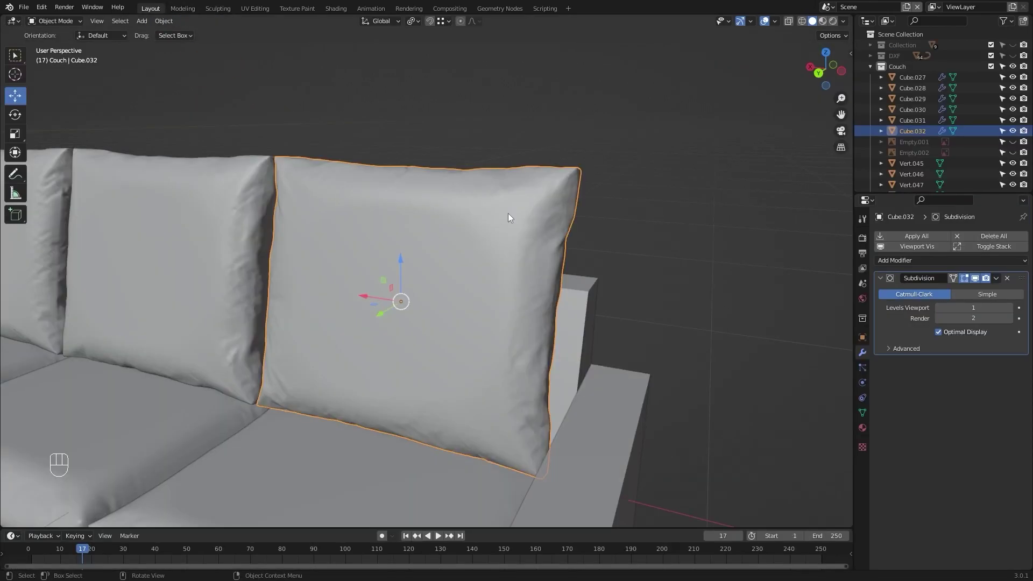
scroll(512, 208, down, 5)
mouse_move(460, 189)
alt+mouse_down()
mouse_move(576, 191)
mouse_move(466, 192)
mouse_move(484, 179)
mouse_move(431, 180)
mouse_move(553, 185)
mouse_move(565, 219)
mouse_move(588, 196)
mouse_move(550, 210)
alt+mouse_up()
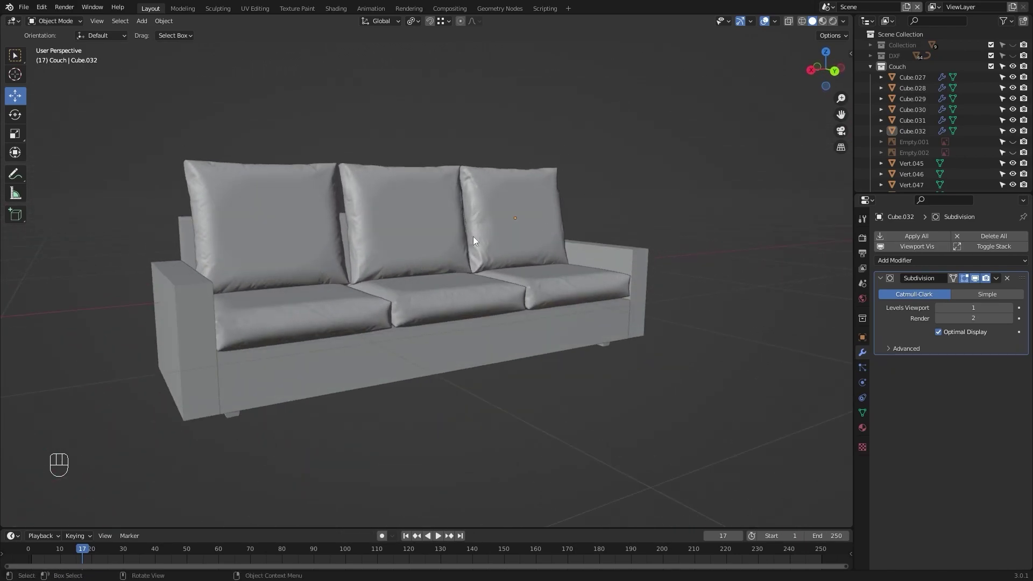
alt+drag(489, 233, 382, 281)
mouse_move(507, 278)
alt+mouse_down()
mouse_move(449, 255)
mouse_move(502, 289)
mouse_move(521, 283)
mouse_move(444, 283)
mouse_move(576, 282)
mouse_move(570, 256)
mouse_move(469, 256)
mouse_move(497, 260)
mouse_move(603, 326)
mouse_move(551, 277)
mouse_move(586, 246)
mouse_move(597, 270)
mouse_move(218, 287)
alt+mouse_up()
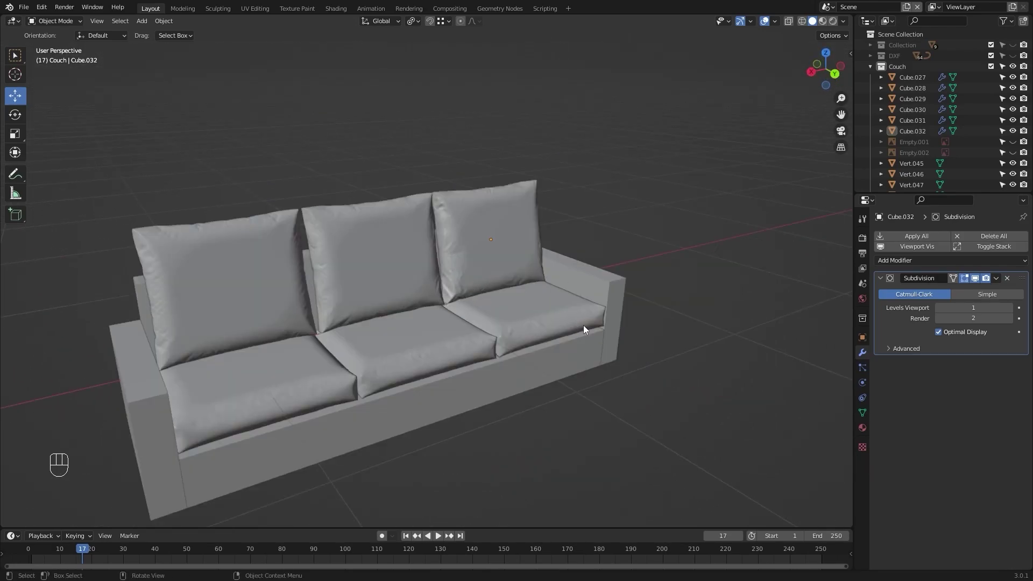